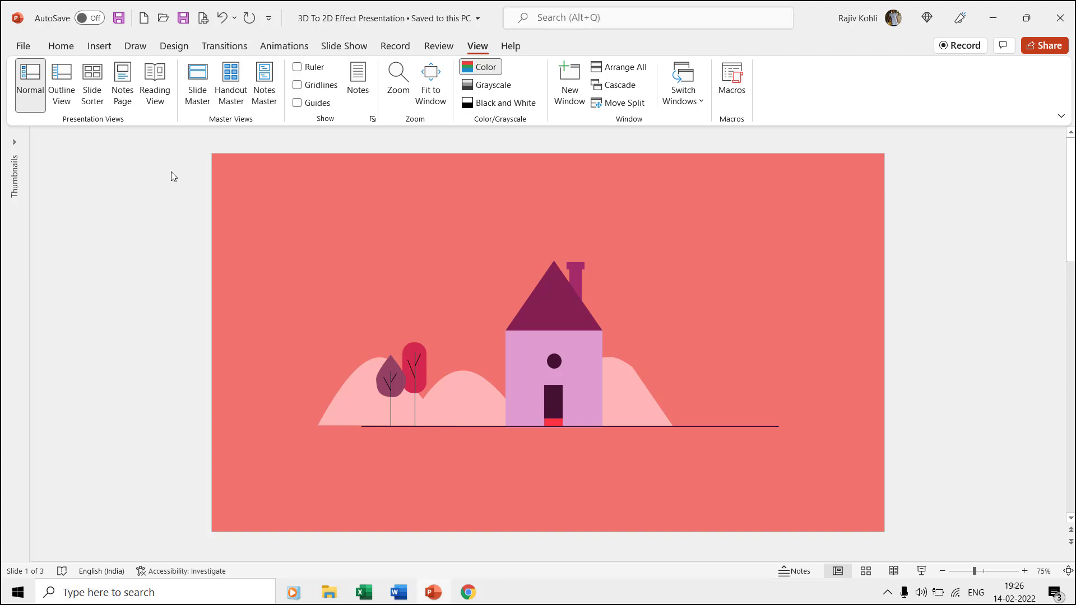
Confirm on the Transitions tab that slide 1 uses the Morph transition.
click(63, 47)
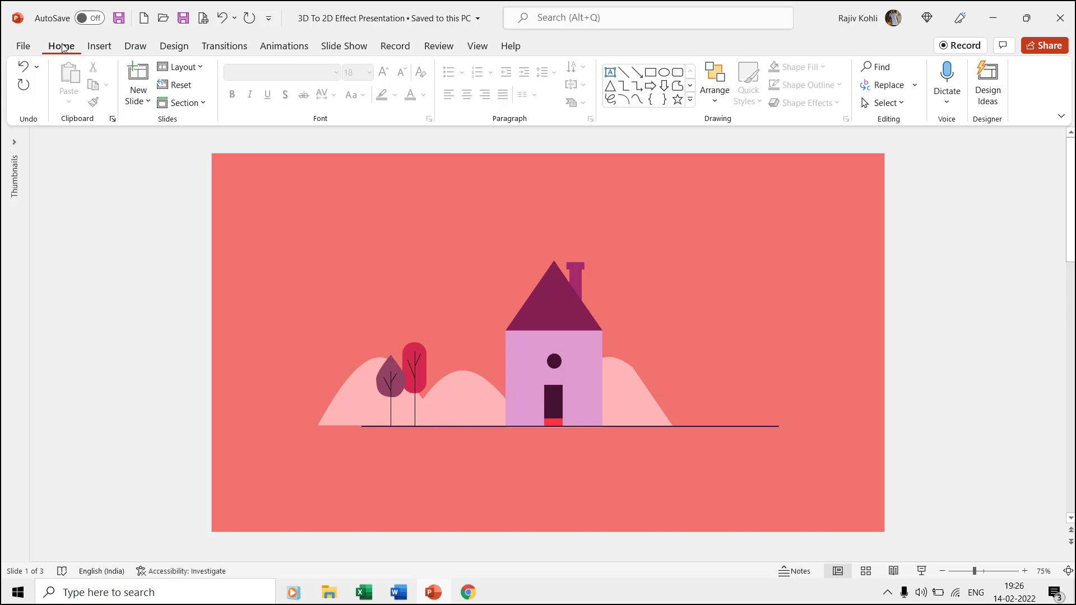
click(207, 50)
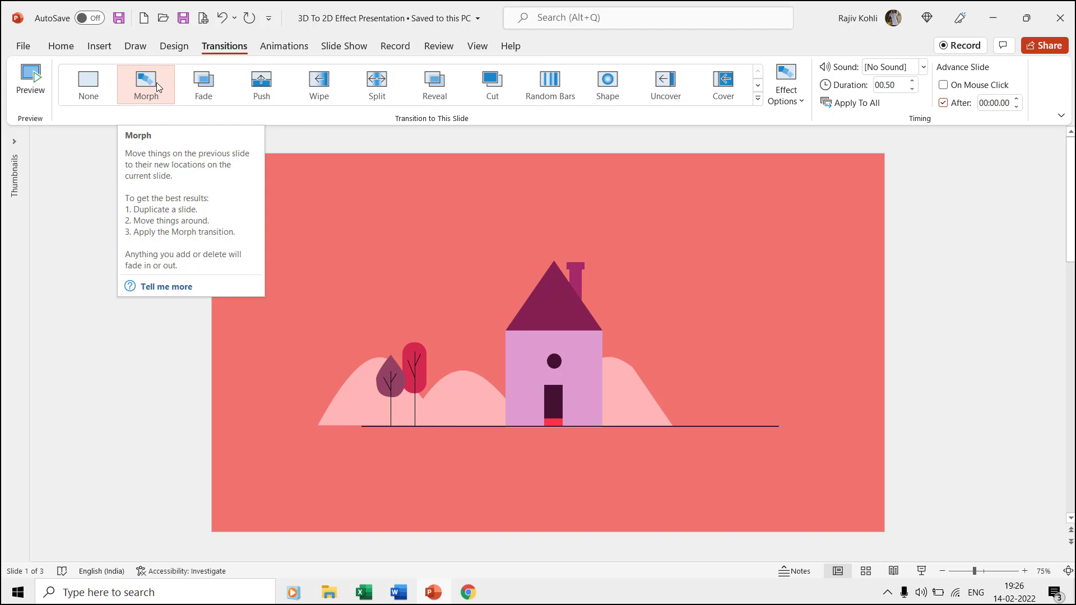
Browse the illustration studio's Dribbble shots for the house reference, then return to PowerPoint.
click(468, 592)
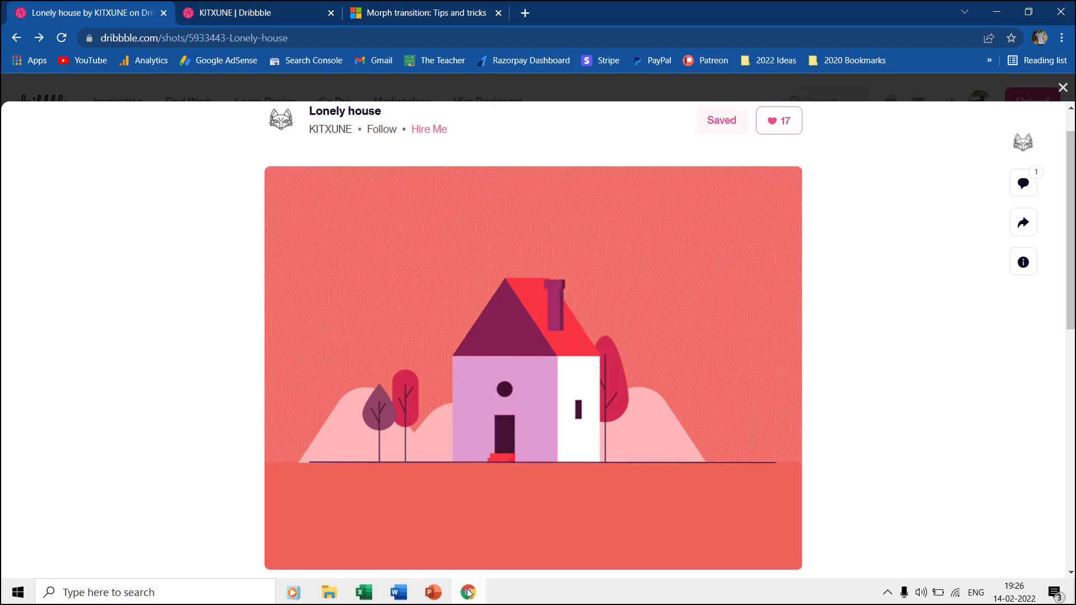
click(297, 10)
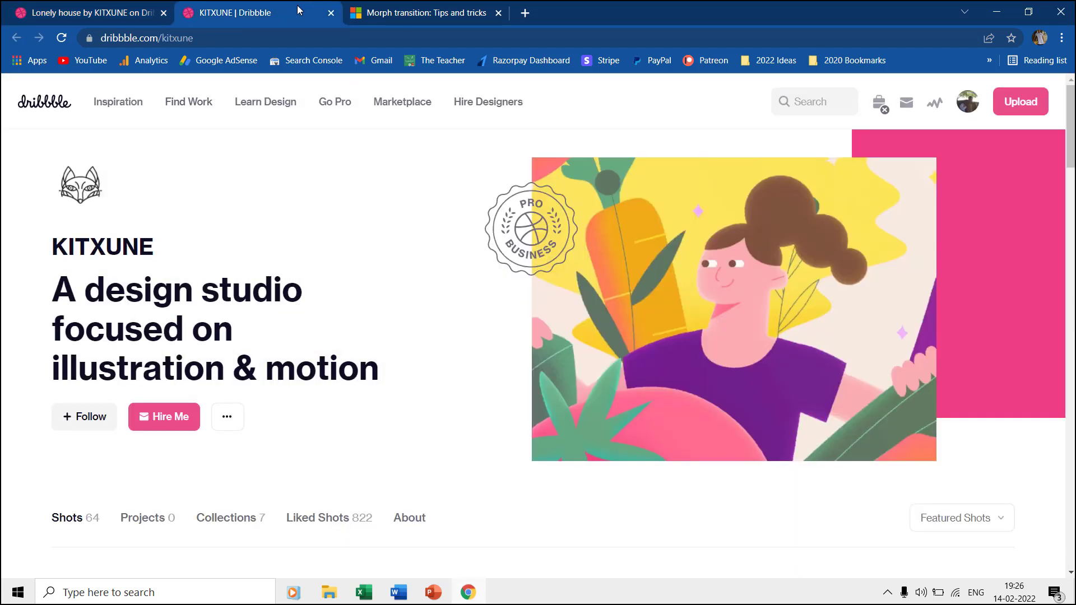
scroll(365, 262, down, 6)
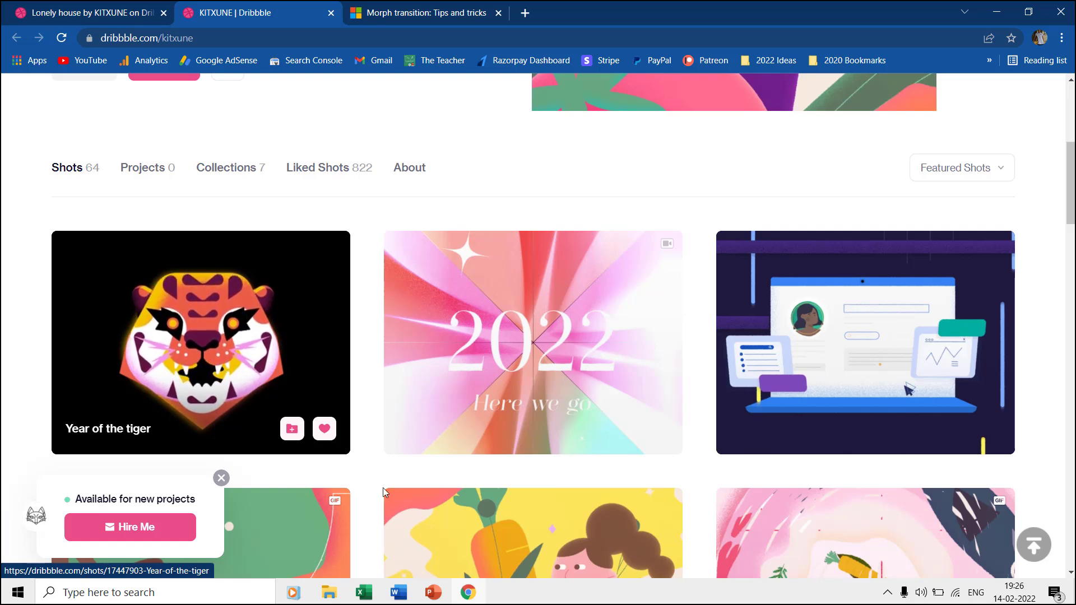
click(441, 597)
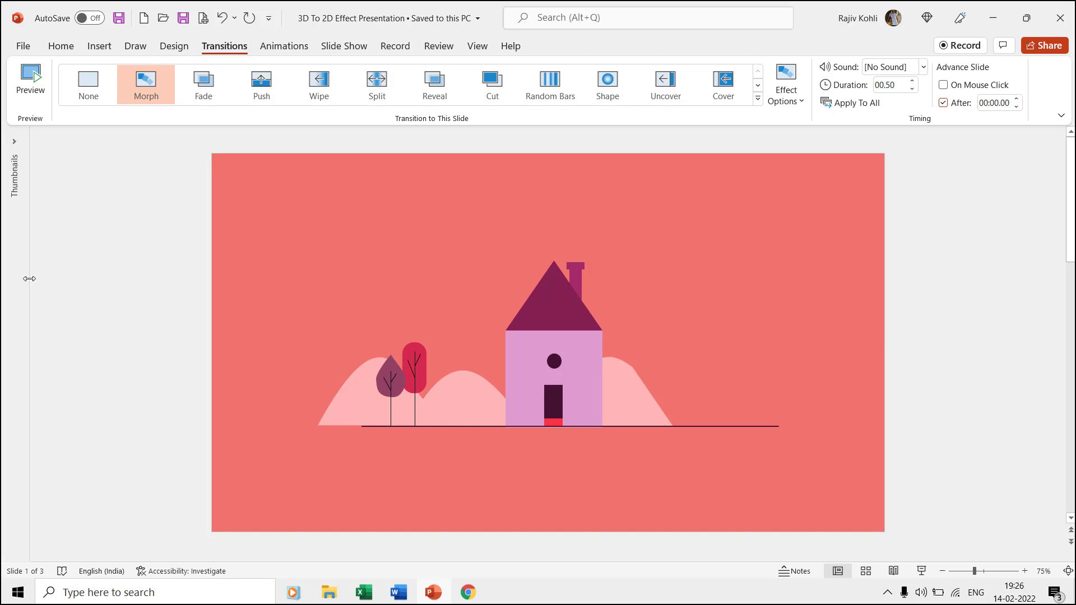
Open the Thumbnails pane and compare slides 1, 2 and 3: flat front, two-part house, flat front.
drag(29, 278, 112, 287)
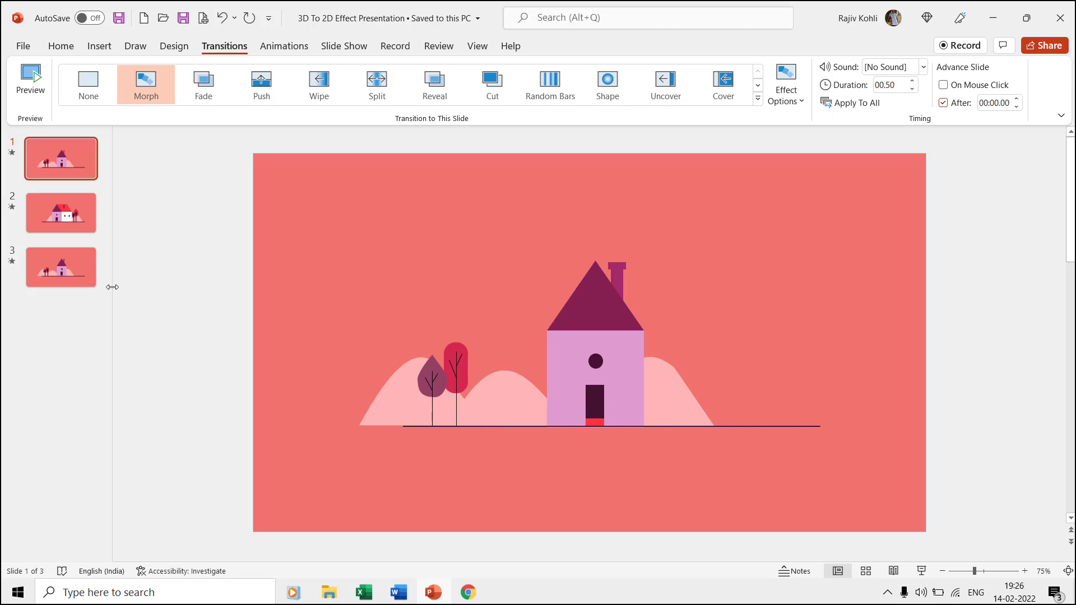
click(61, 212)
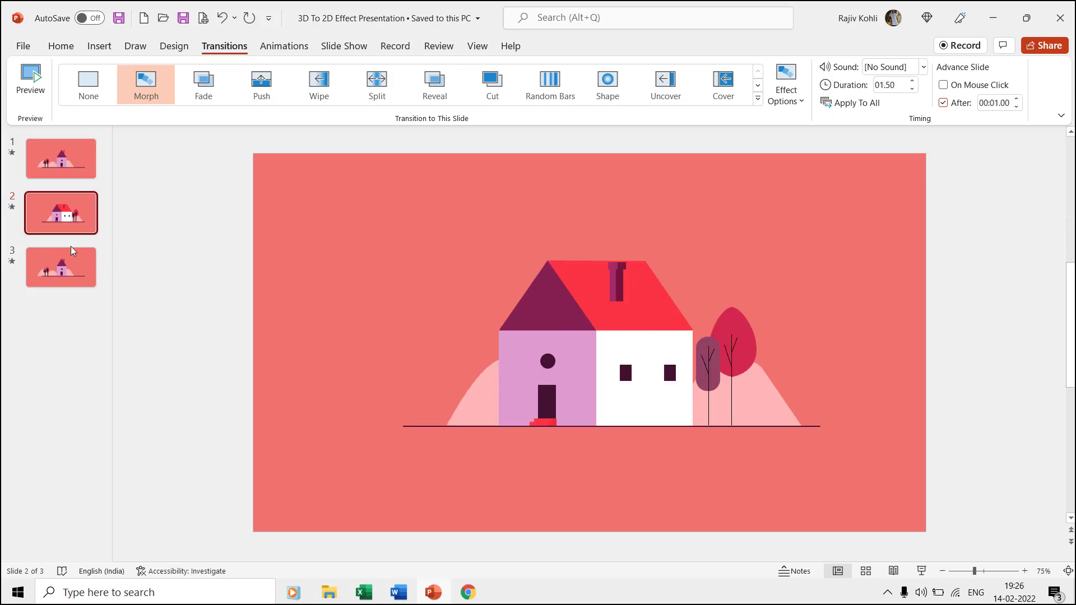
click(67, 273)
click(60, 165)
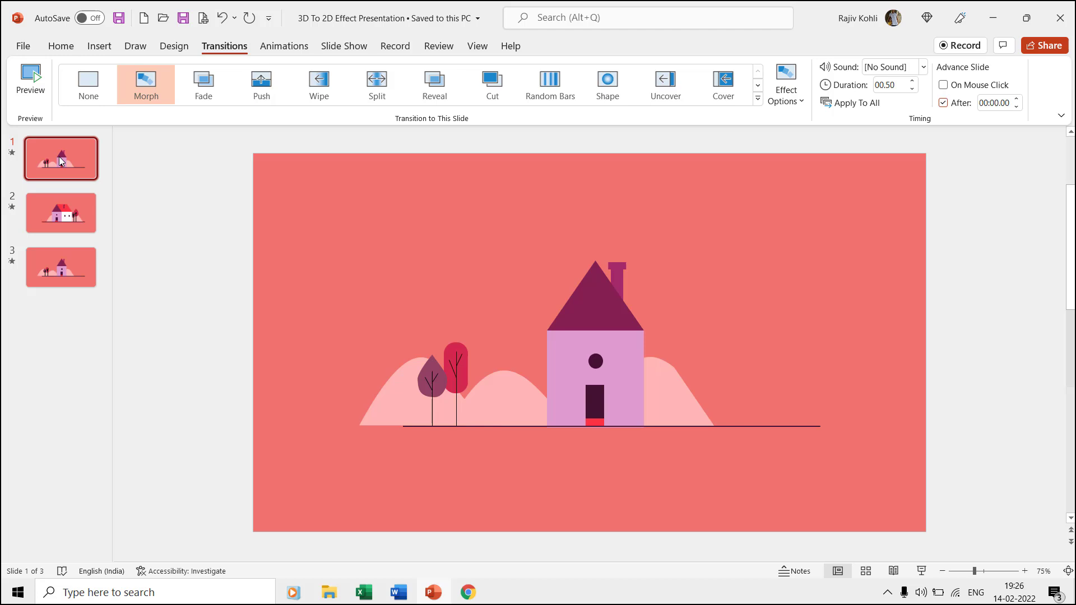
click(66, 273)
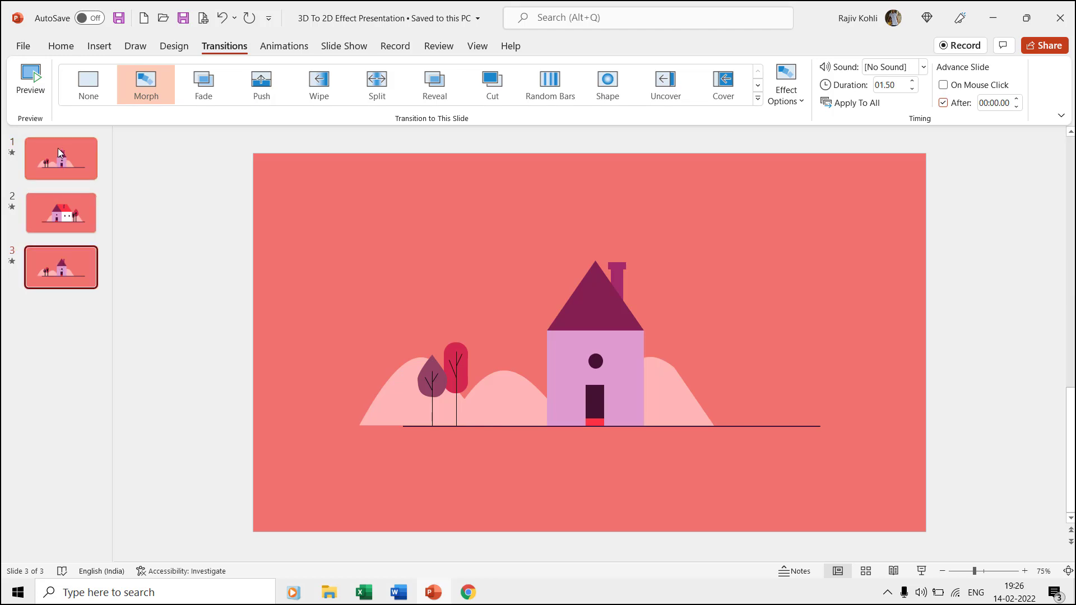
click(62, 164)
click(66, 278)
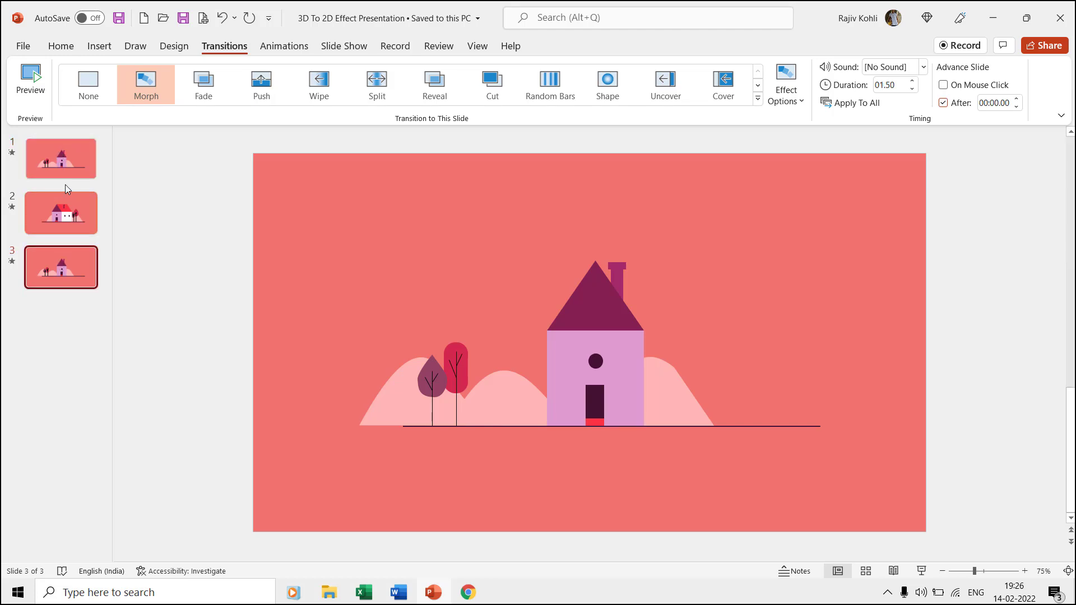
click(66, 168)
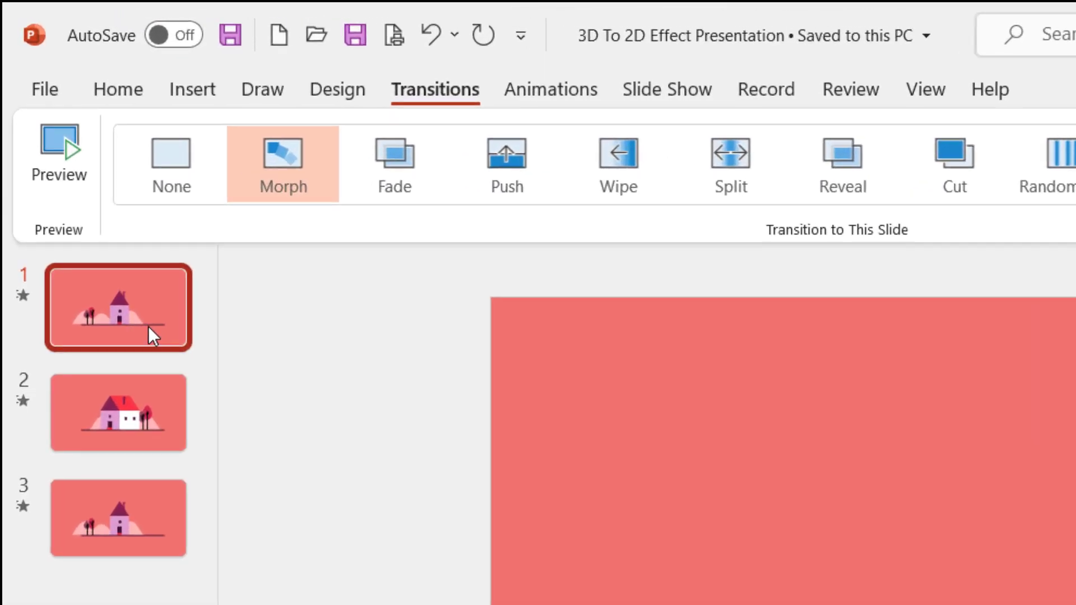
Open the Selection Pane from Home > Select.
click(62, 46)
click(912, 146)
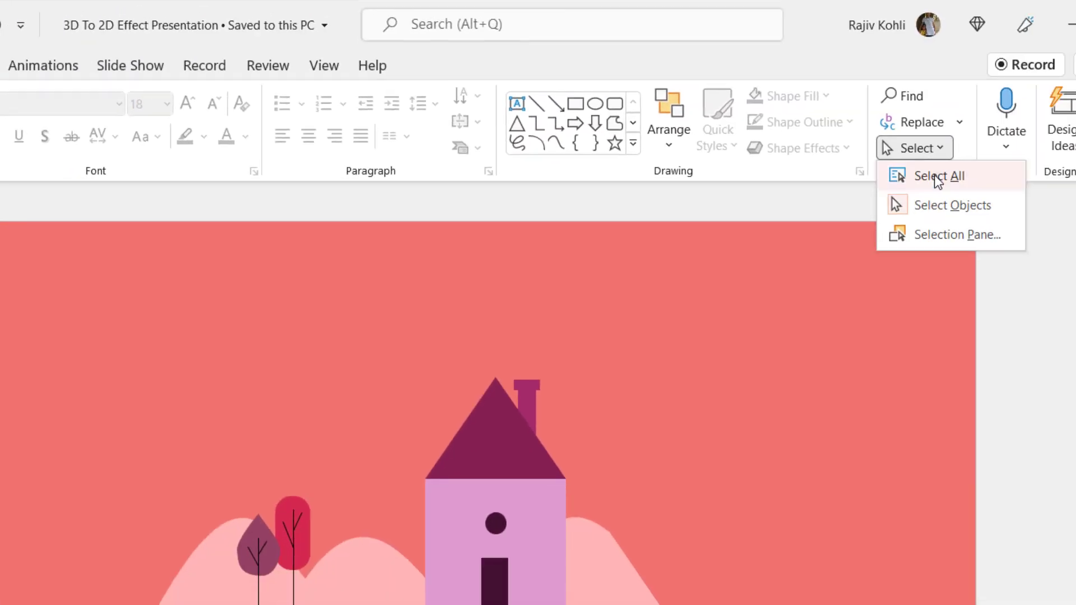
click(834, 221)
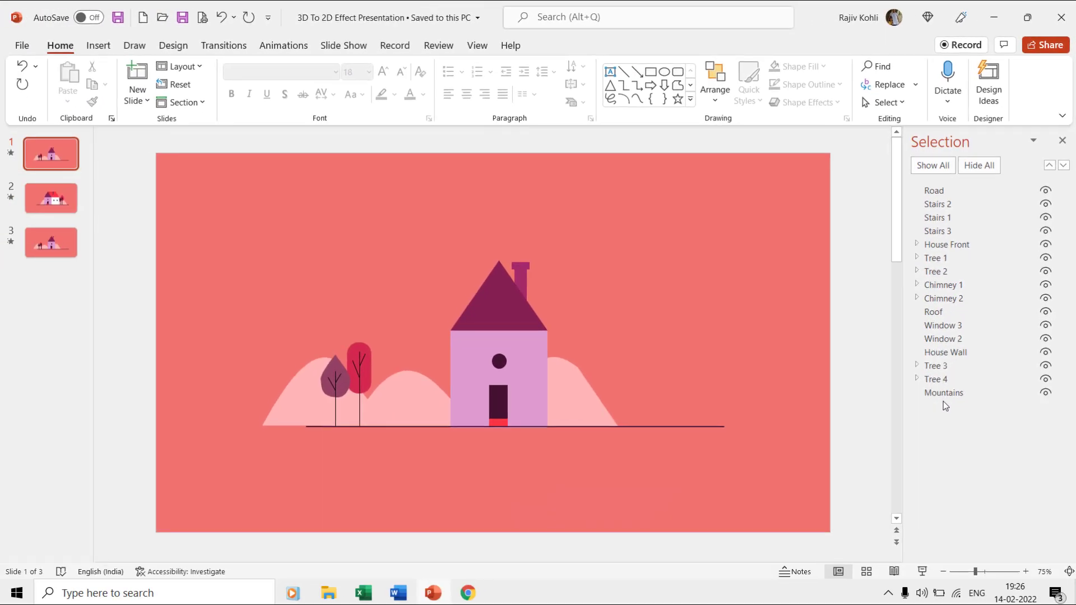
Compare slide 1's object list and house with slide 2's, ending on slide 1.
click(51, 205)
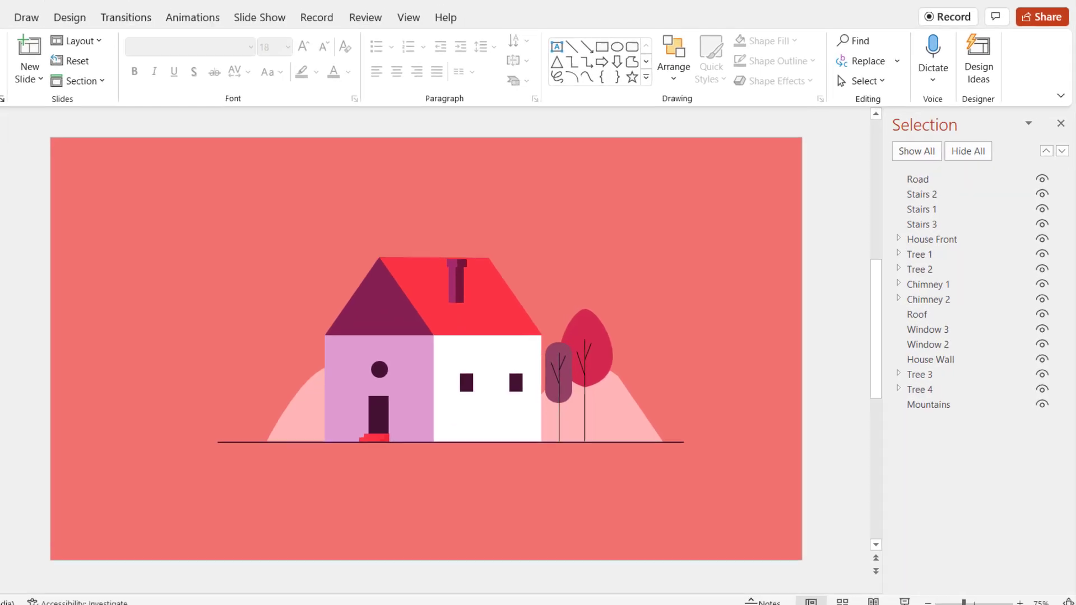
click(62, 162)
key(Down)
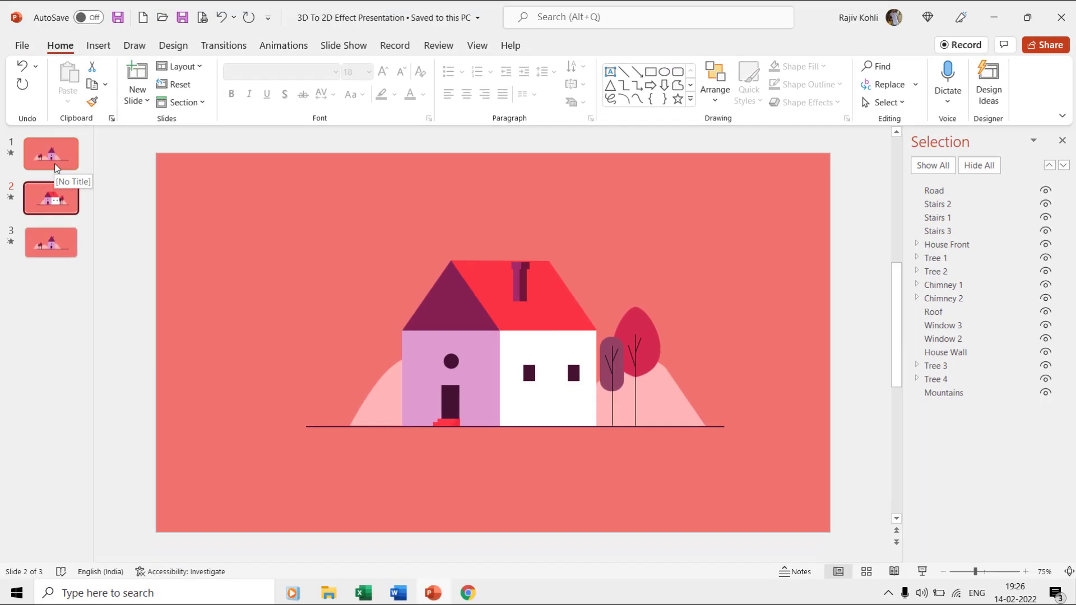
click(54, 163)
click(61, 206)
click(59, 159)
click(51, 207)
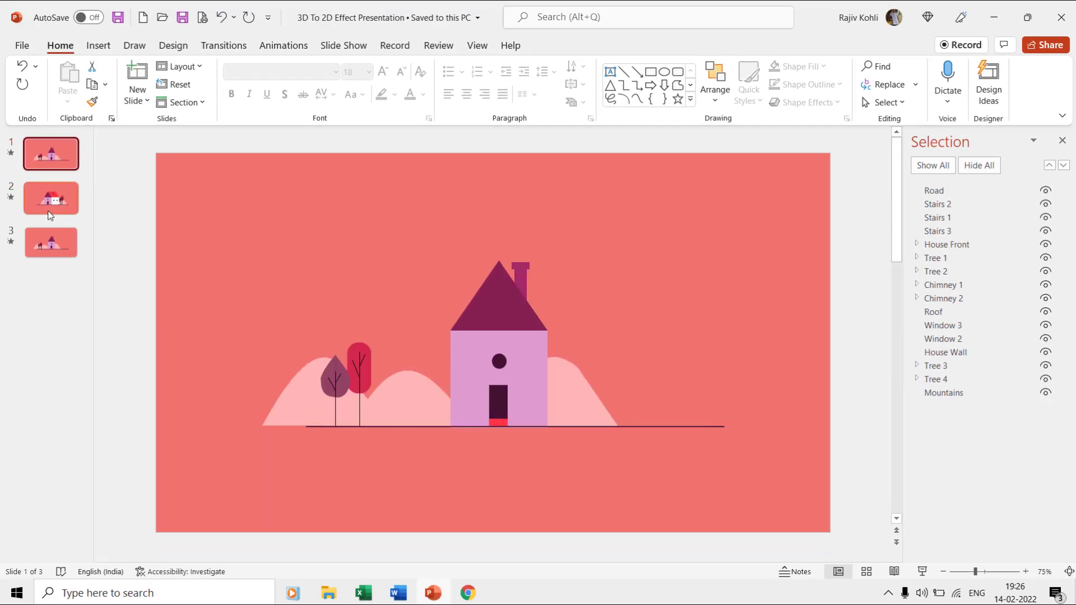
click(56, 164)
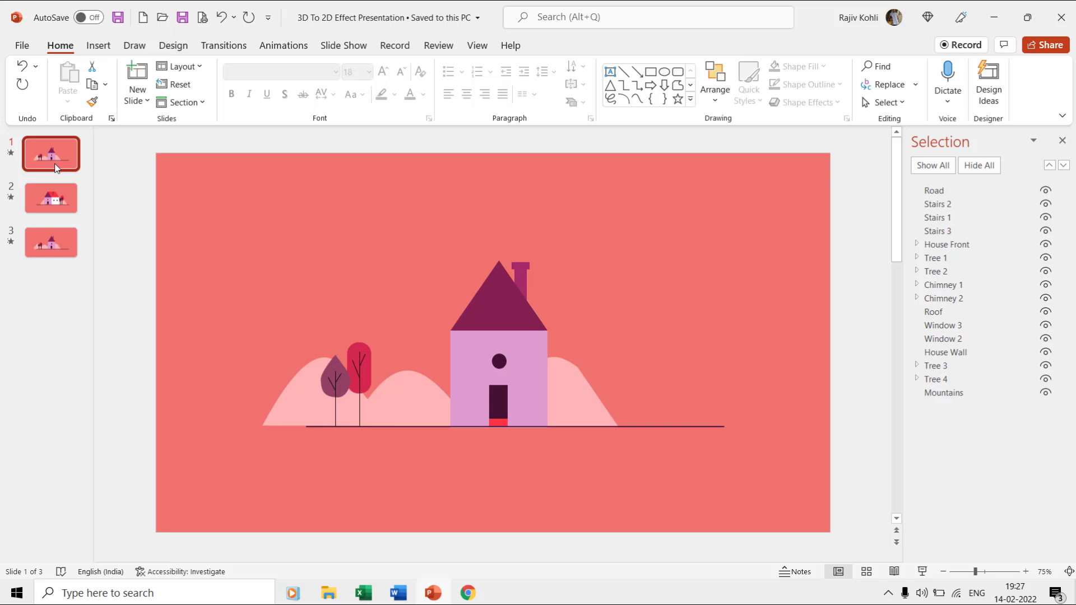
click(987, 167)
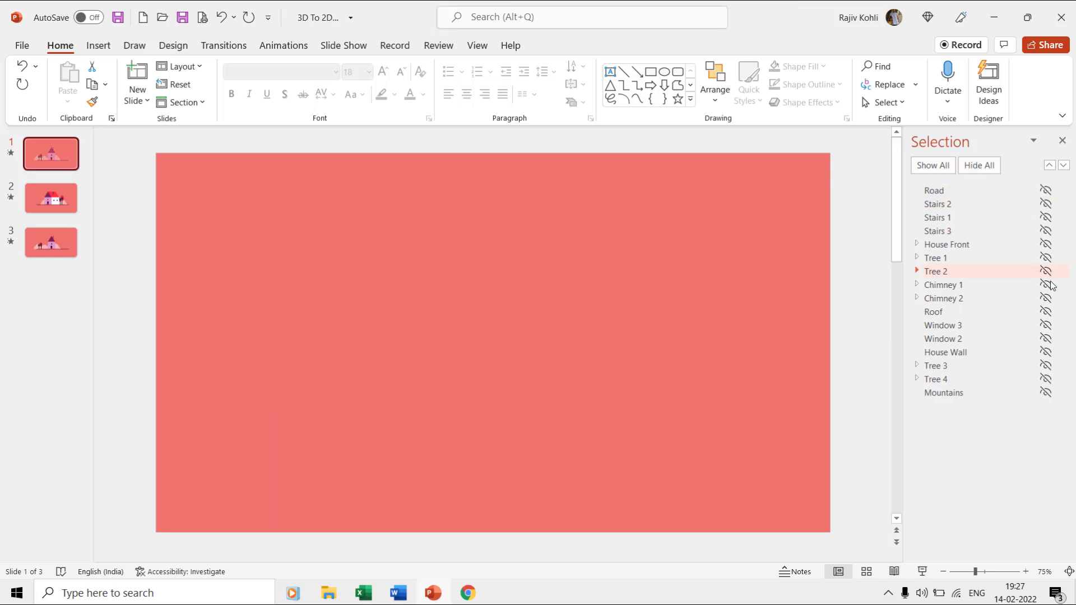
click(1045, 392)
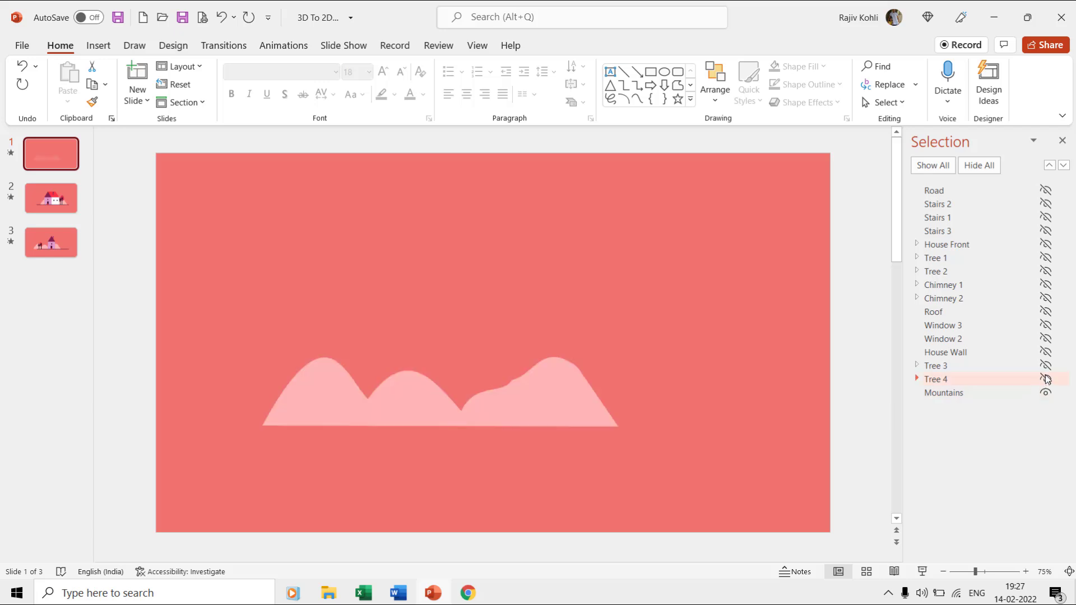
click(1046, 259)
click(1046, 271)
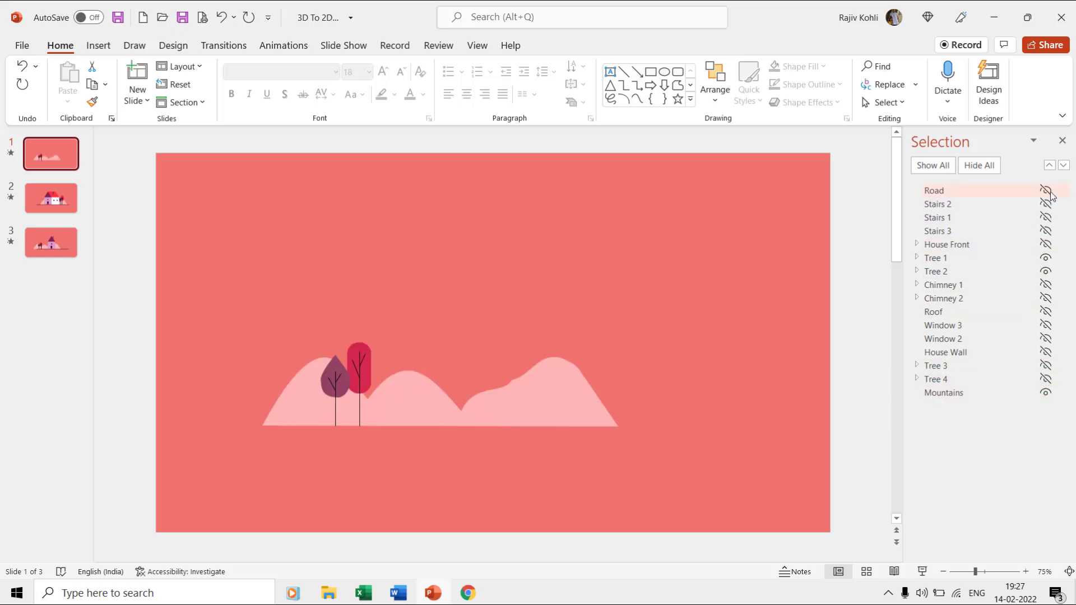
click(1046, 191)
click(1046, 247)
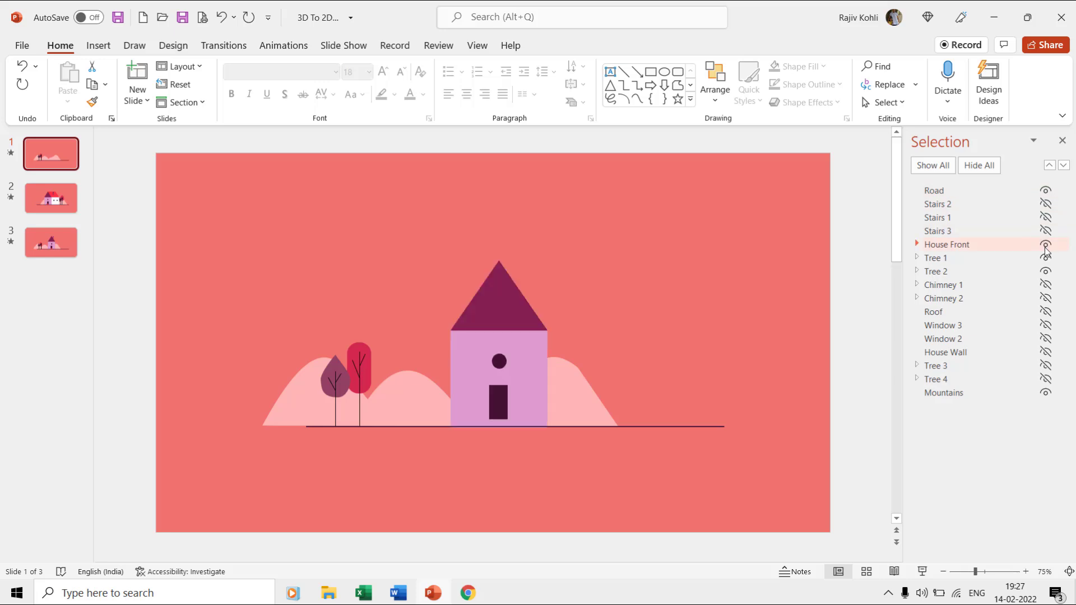
click(933, 166)
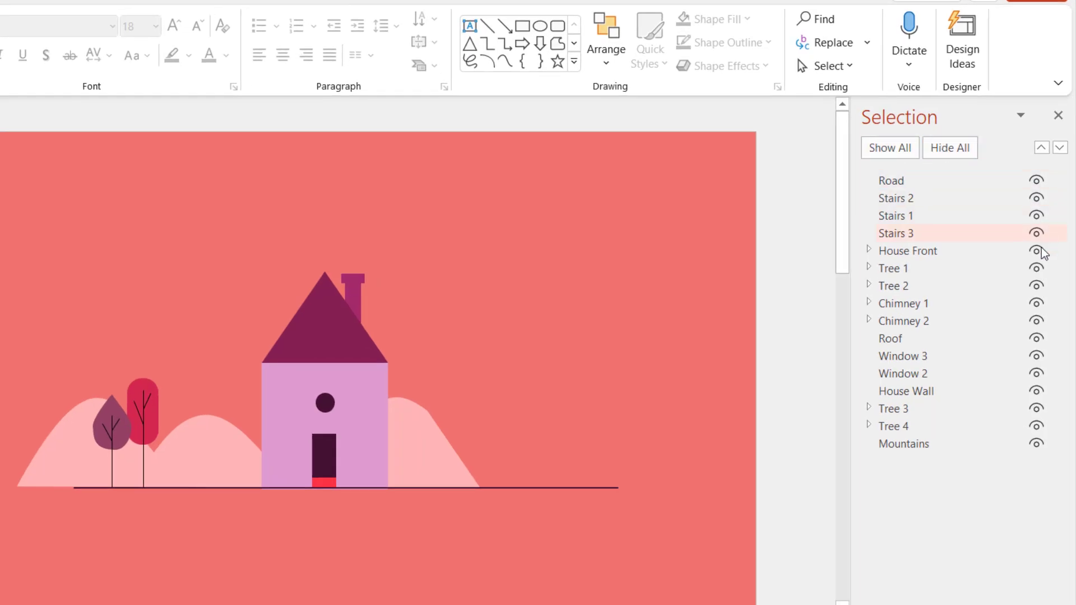
On slide 2, hide Chimney 2, Window 3 and Window 2.
click(1038, 409)
click(1037, 408)
click(1037, 426)
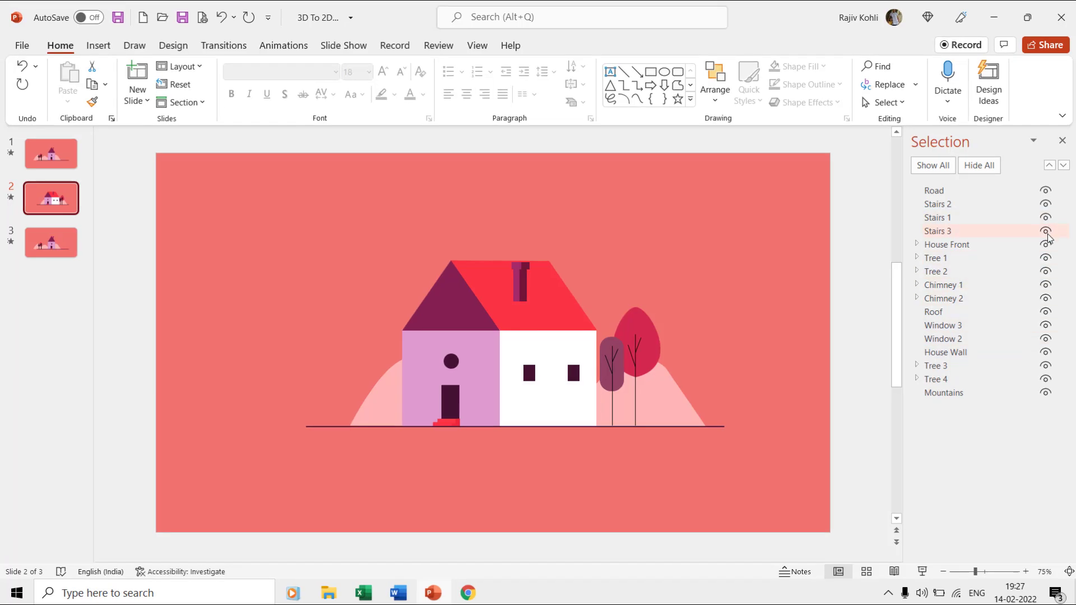
click(1046, 299)
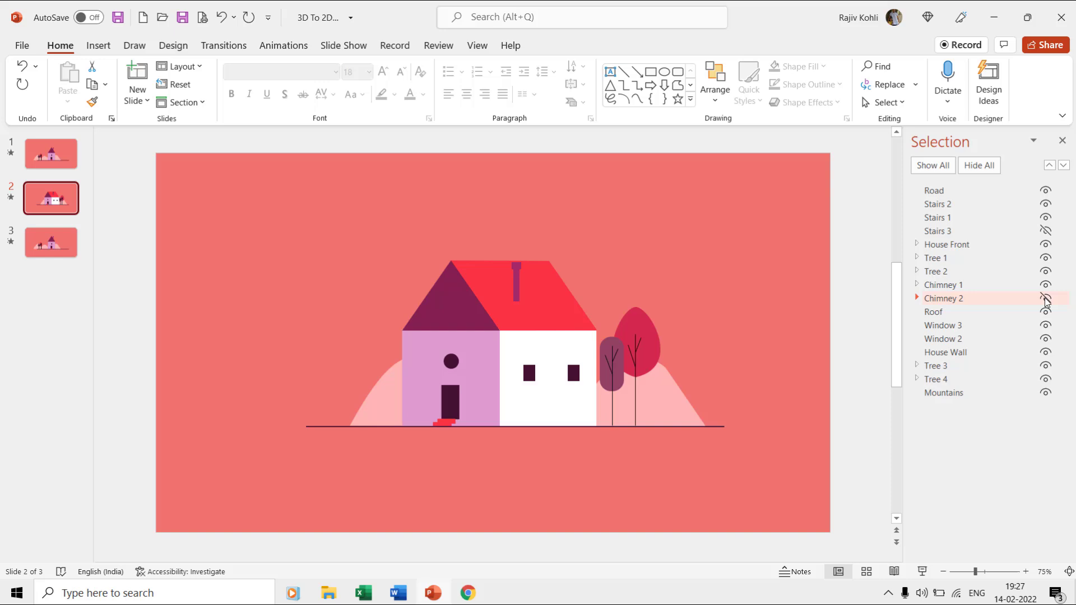
click(1045, 326)
click(1045, 338)
Hide Tree 3, Tree 4, the House Wall and the Roof on slide 2.
click(1045, 366)
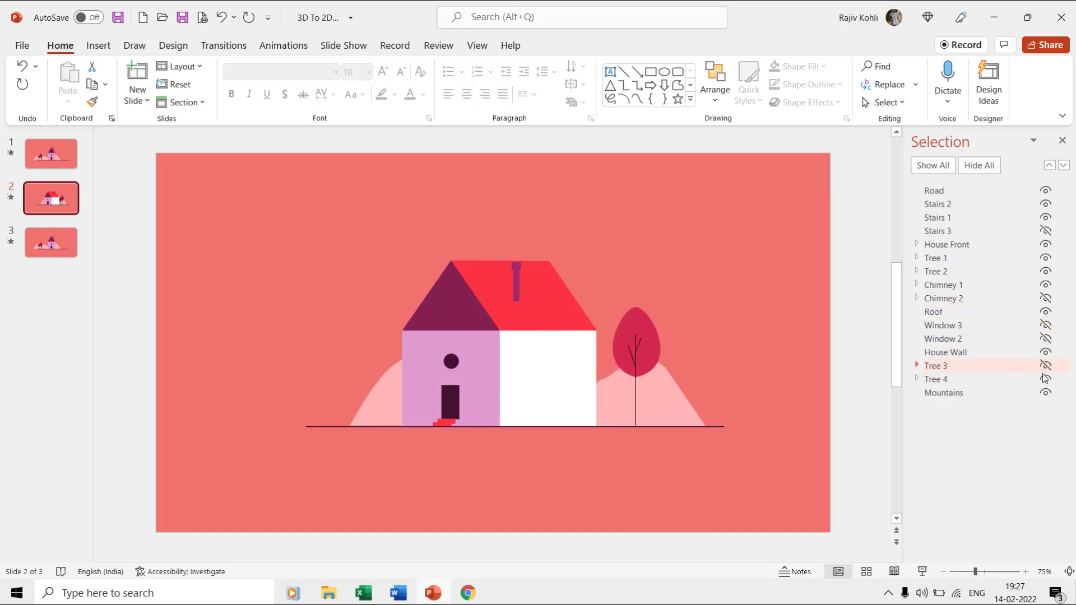
click(1046, 380)
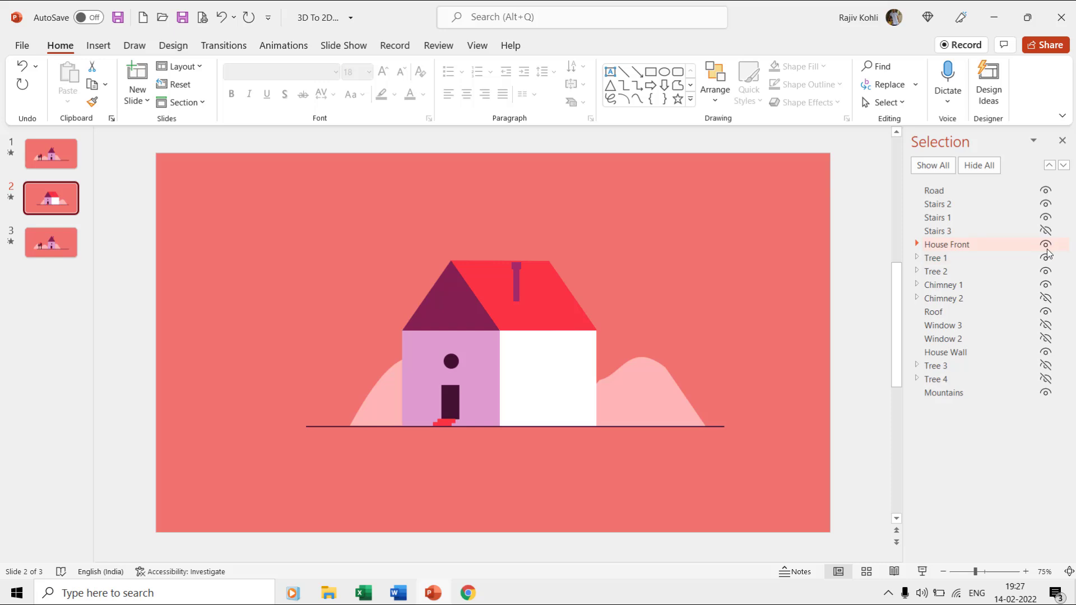
click(1046, 353)
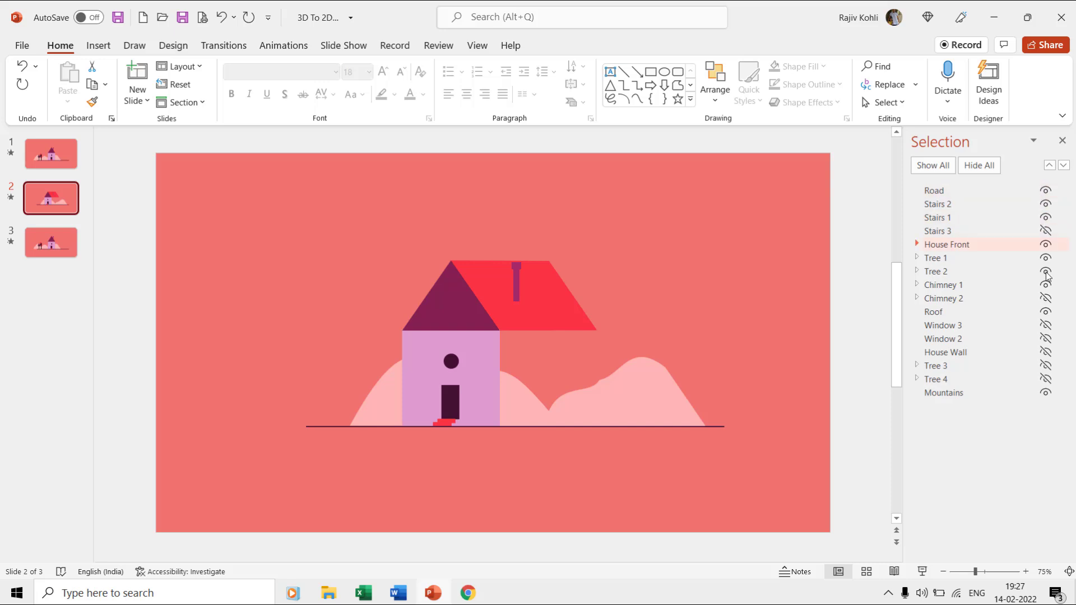
click(1046, 313)
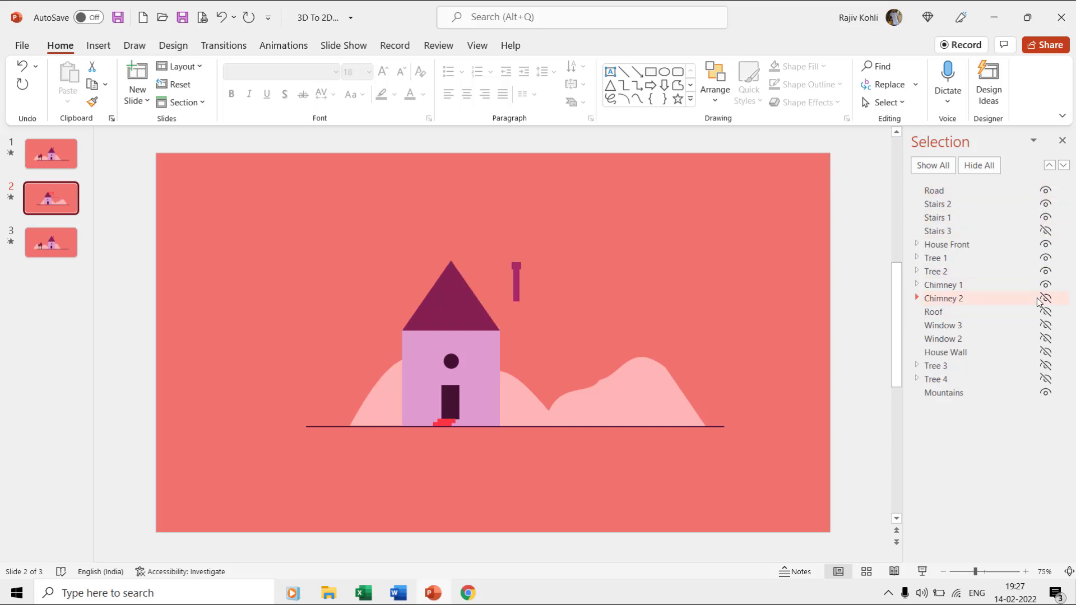
click(39, 150)
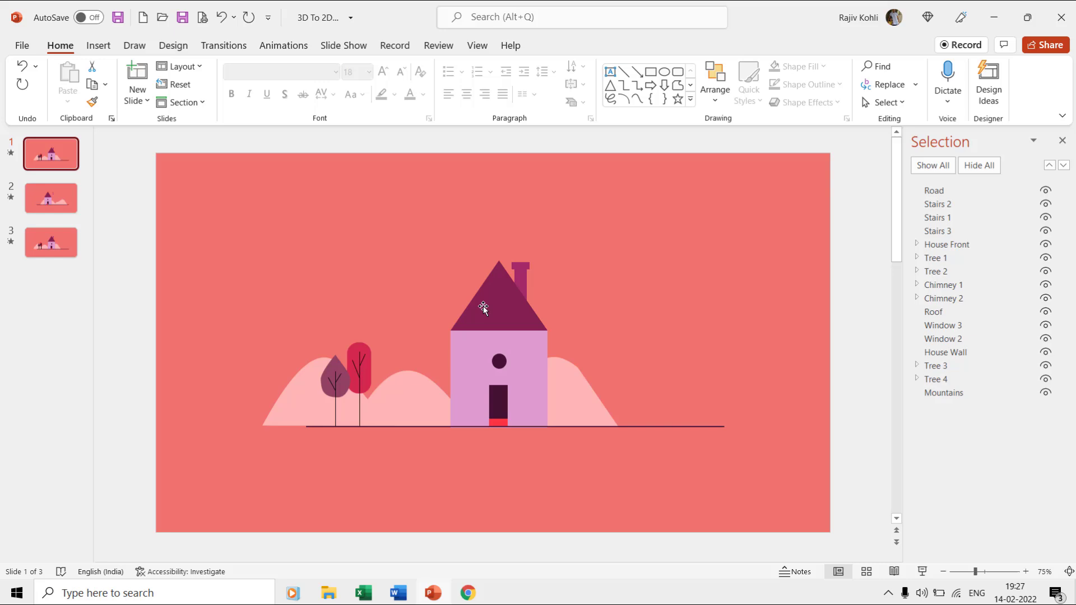
Shift the House Front group and move Window 3 and Window 2 onto the white wall.
click(483, 307)
mouse_move(483, 308)
mouse_down()
mouse_move(367, 308)
mouse_move(426, 333)
mouse_move(493, 337)
mouse_move(480, 326)
mouse_up()
click(342, 335)
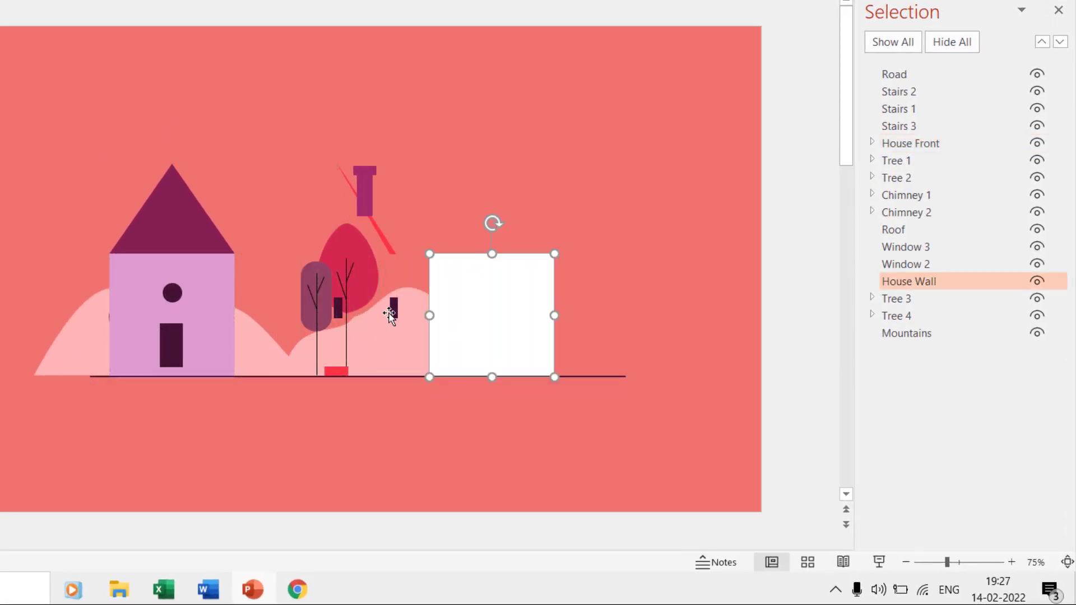
click(394, 308)
drag(394, 308, 509, 308)
drag(342, 307, 466, 307)
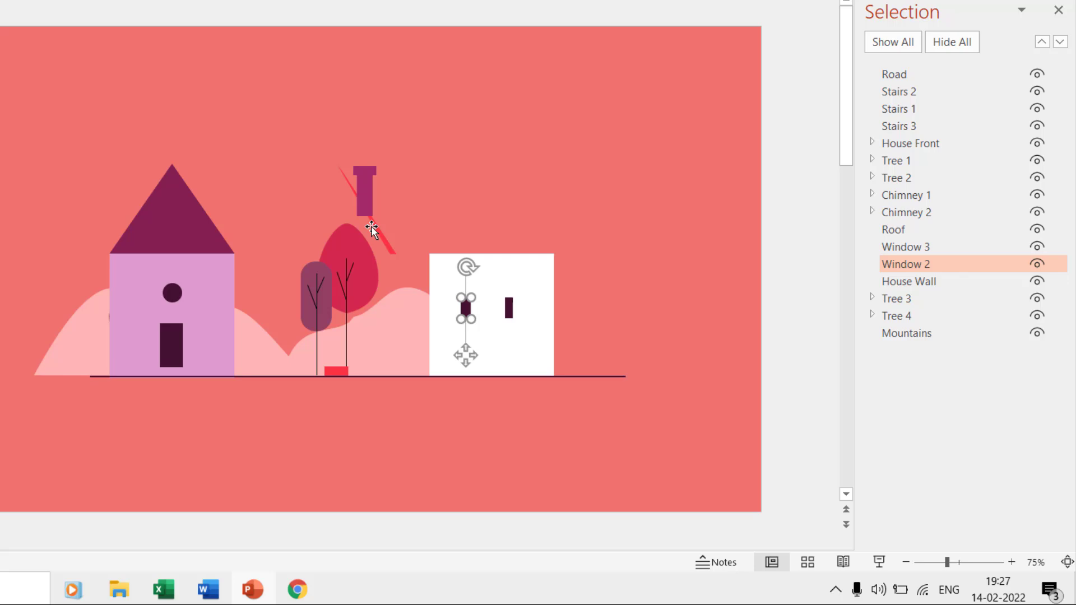
Move the front chimney aside to reveal the one behind, then check the stairs block.
drag(357, 193, 398, 193)
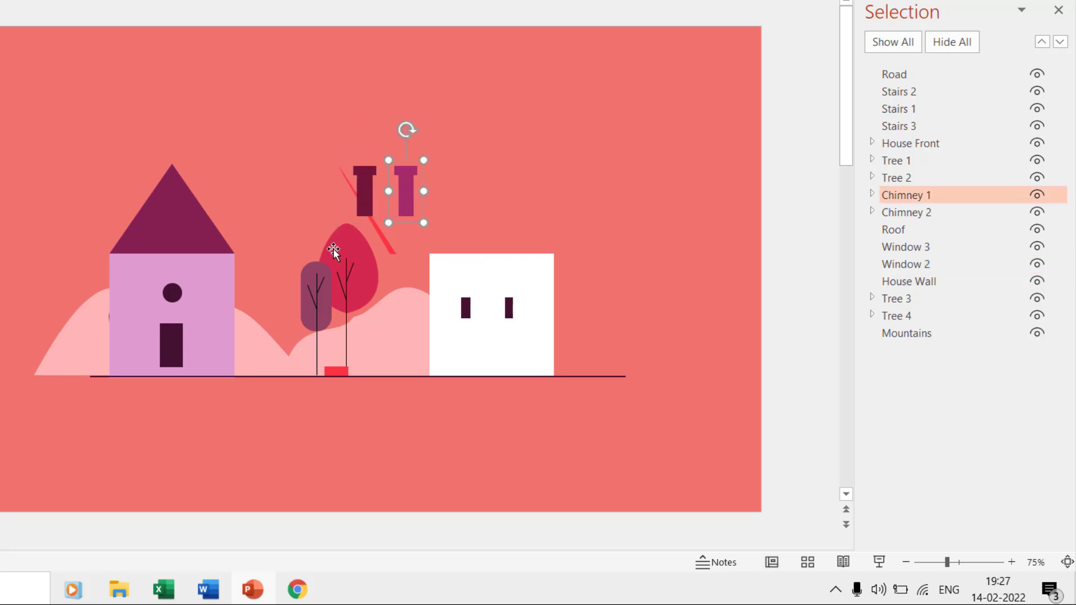
click(336, 370)
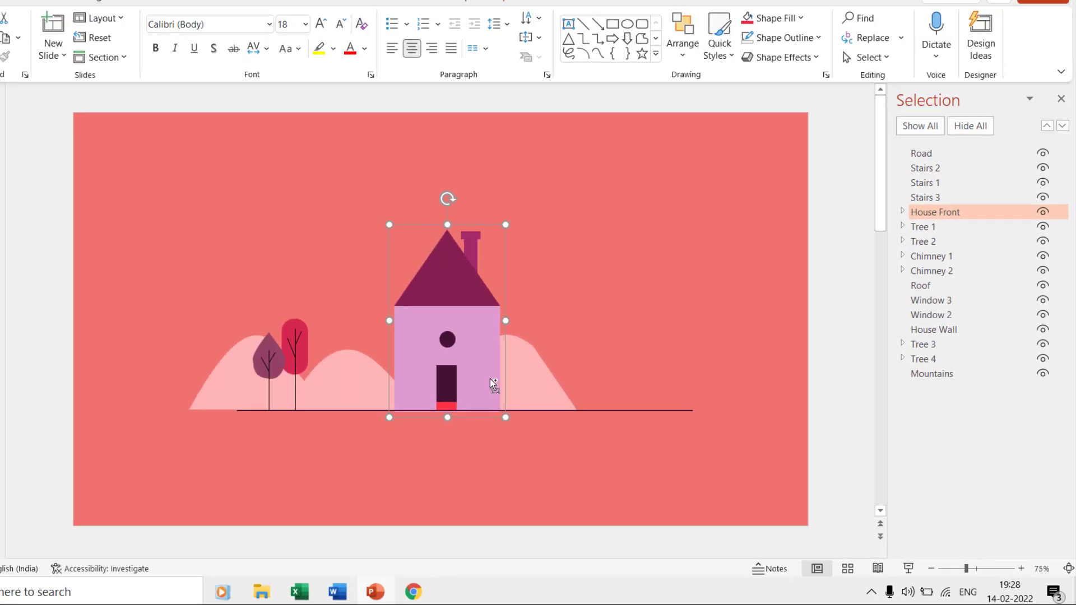
key(Escape)
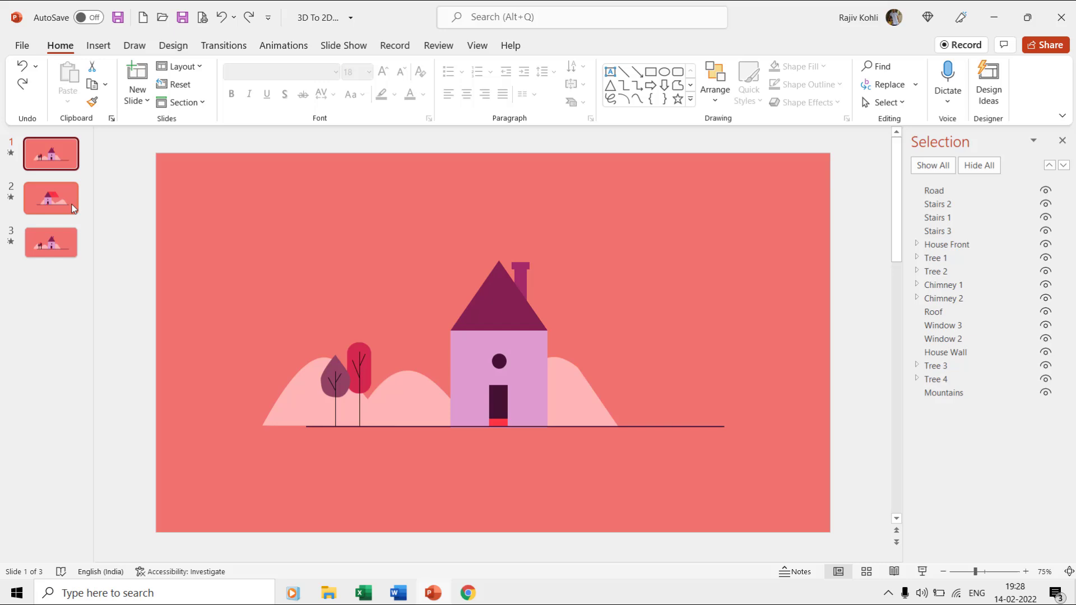
Duplicate slide 1 and move Tree 1, Tree 2 and the hills right behind the house.
right_click(52, 149)
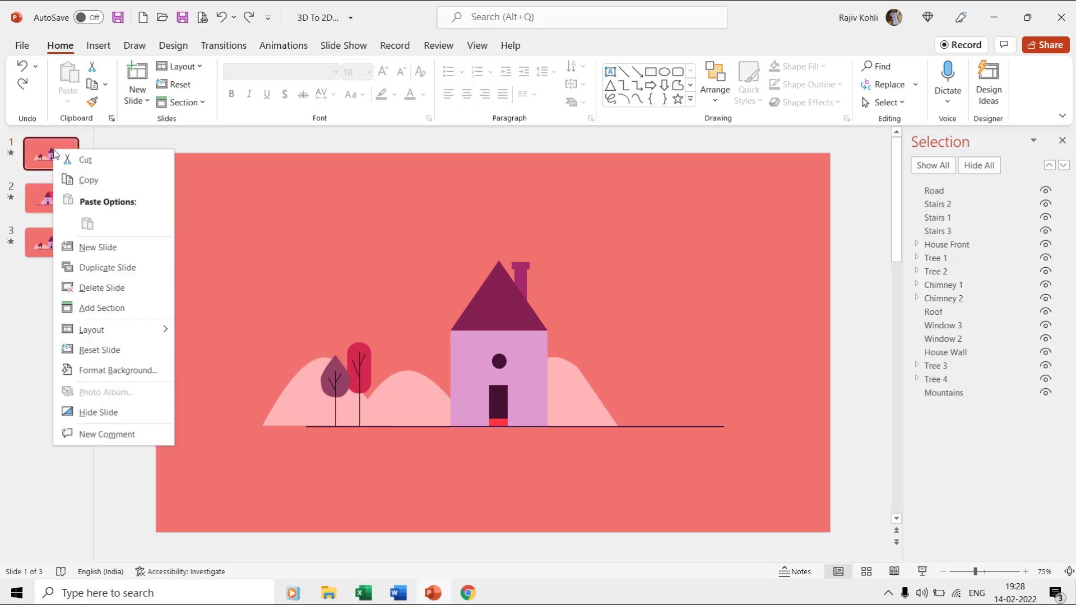
click(107, 268)
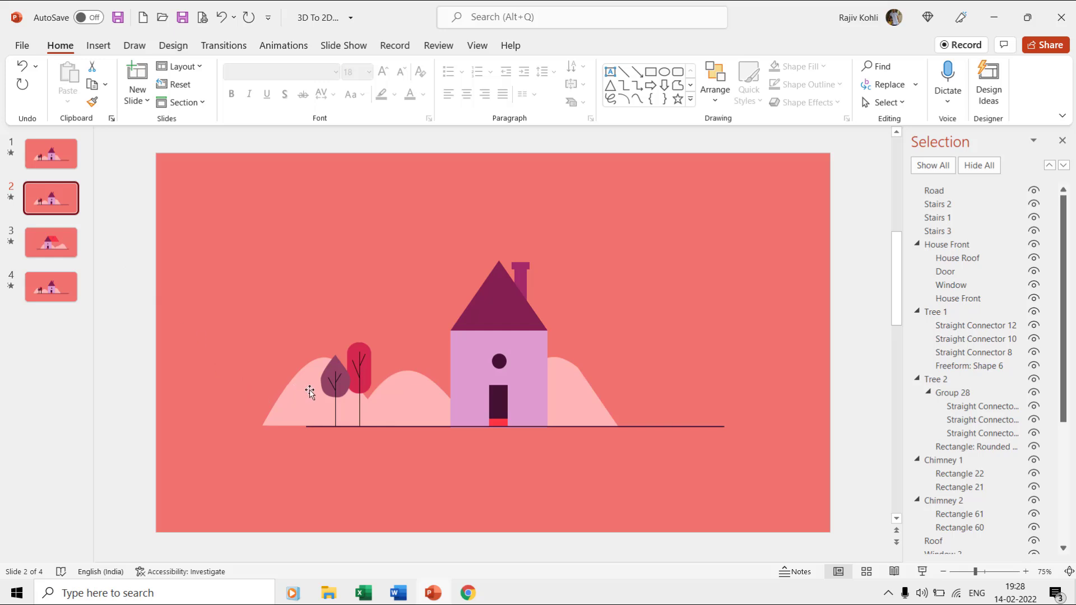
click(337, 387)
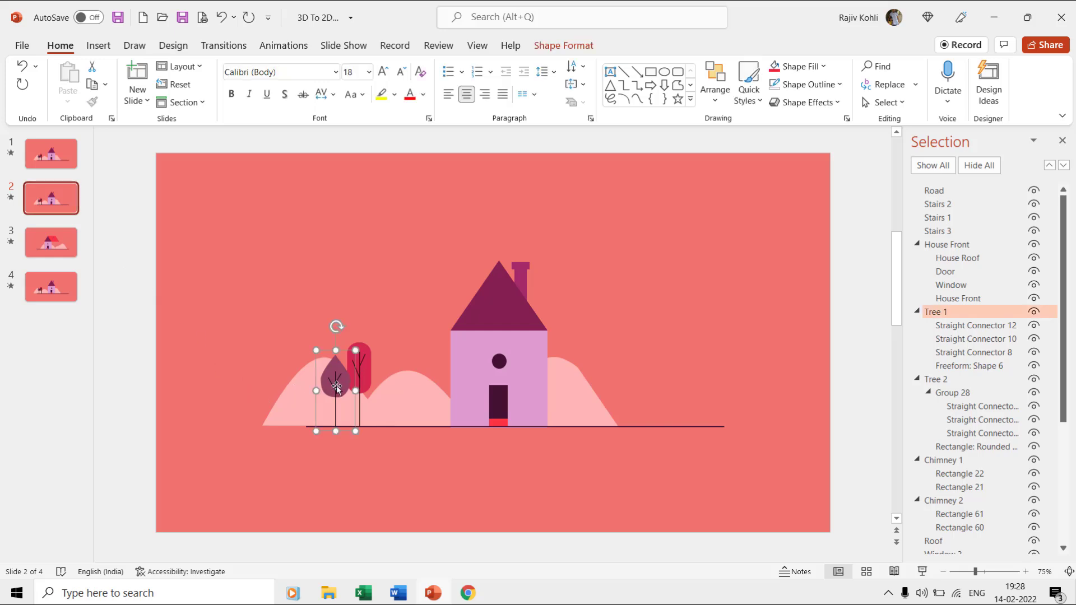
shift+click(364, 357)
shift+click(404, 402)
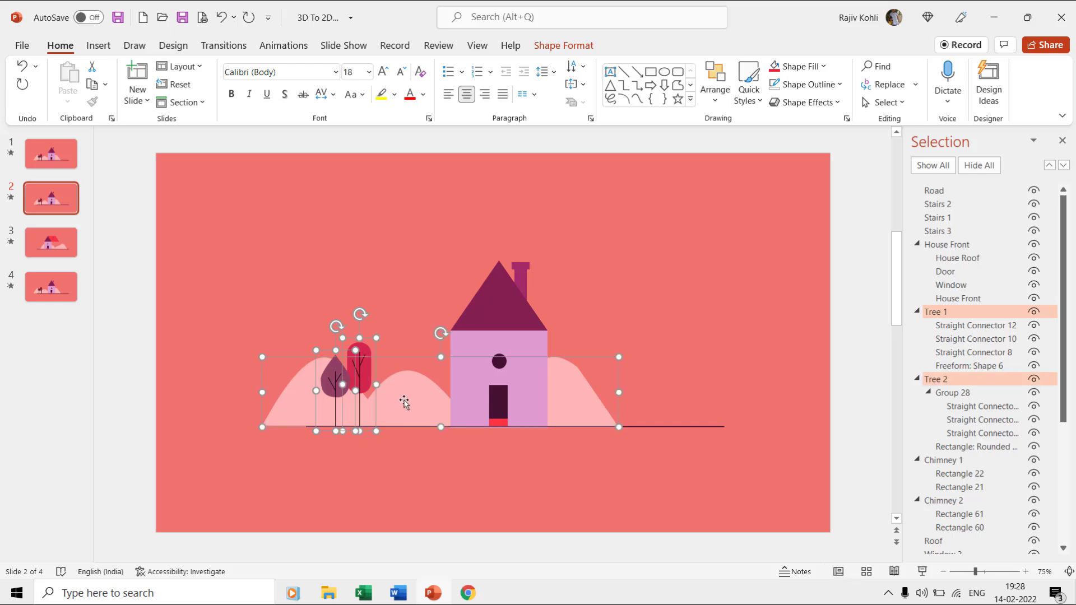
drag(396, 412, 536, 410)
Restore Tree 3 and Tree 4 to stand just right of the house.
click(918, 244)
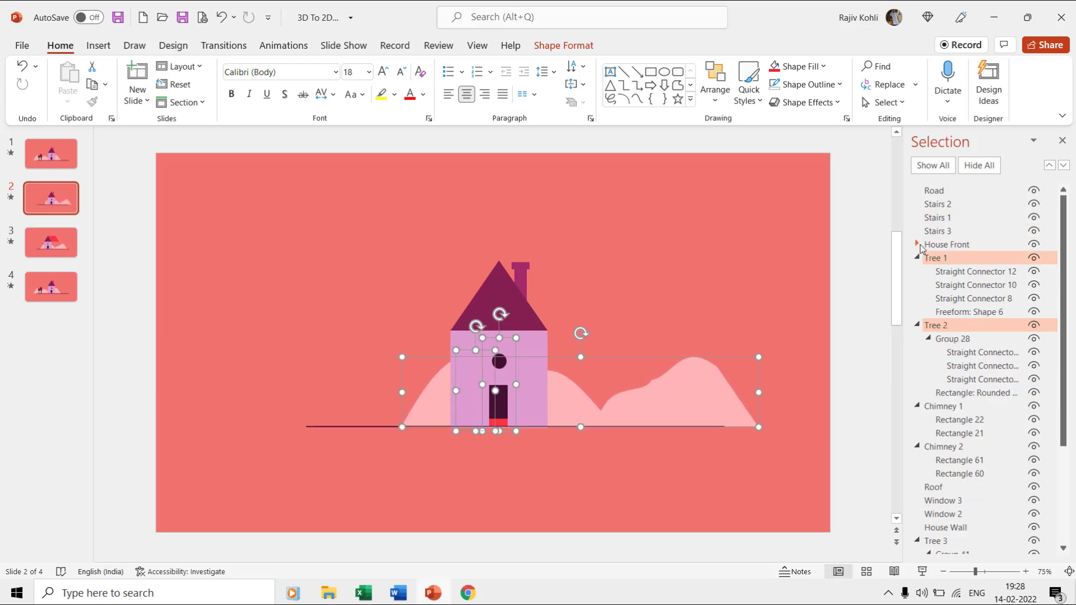
click(918, 259)
click(917, 273)
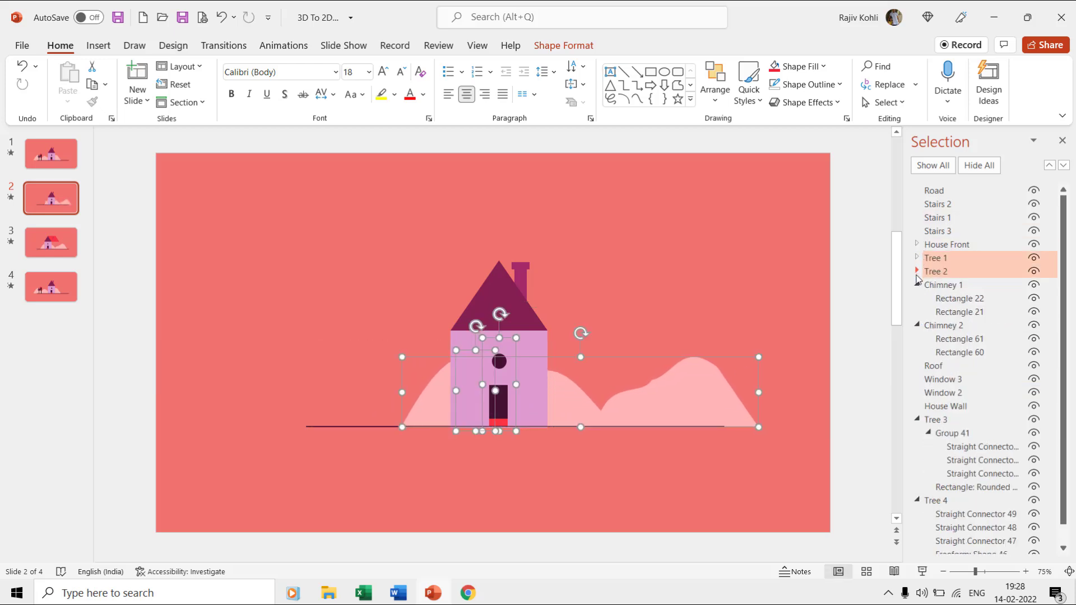
scroll(933, 419, down, 2)
click(935, 399)
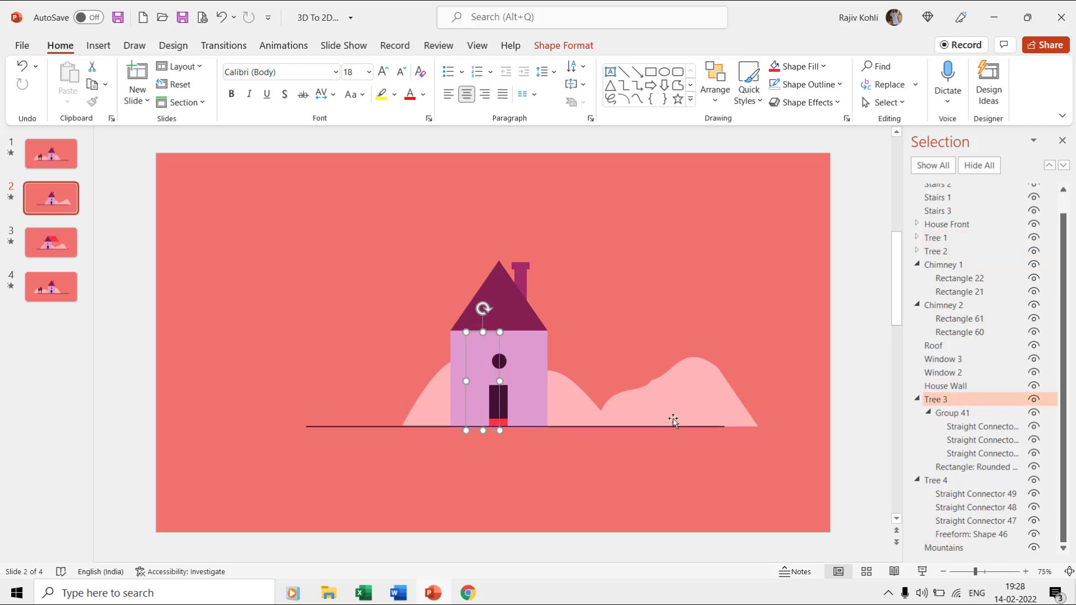
key(ctrl+z)
key(ctrl+z)
key(ctrl+z)
key(ctrl+z)
key(ctrl+z)
key(ctrl+z)
key(ctrl+z)
key(ctrl+z)
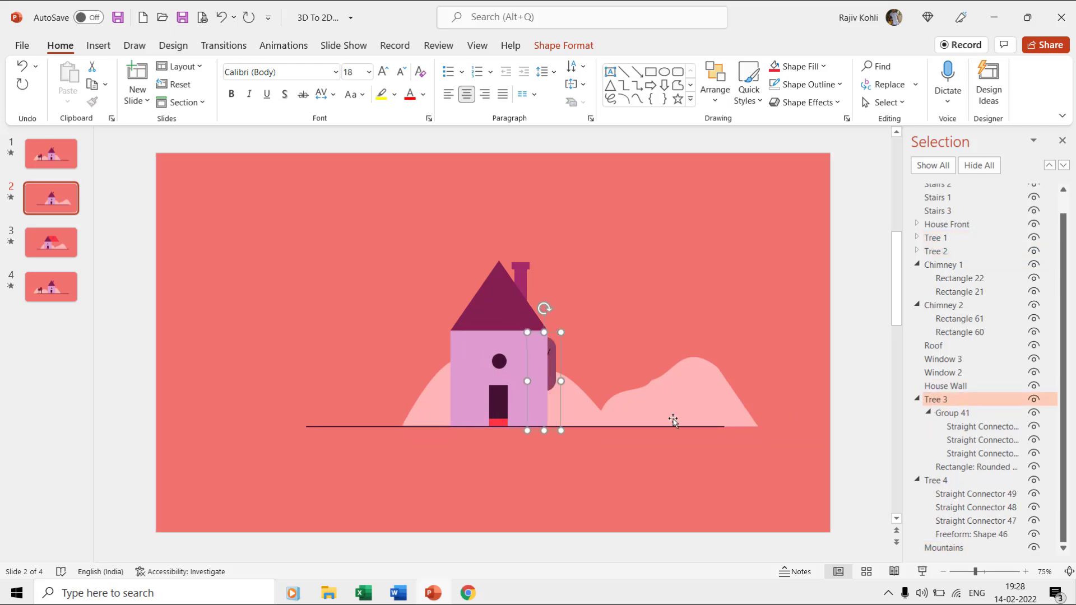
key(ctrl+z)
key(ctrl+z)
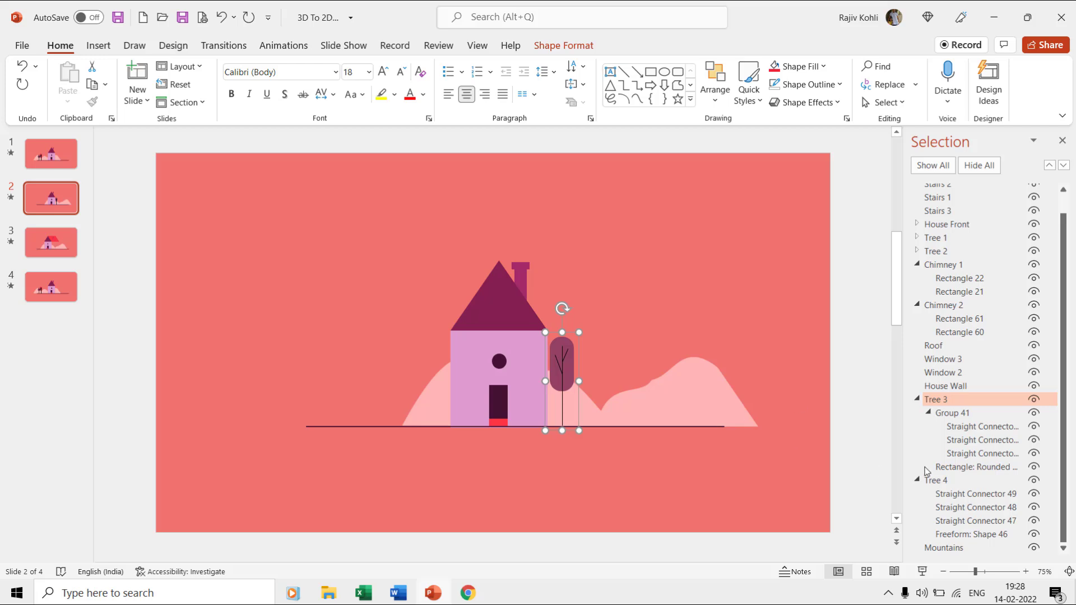
click(933, 480)
key(ctrl+z)
key(ctrl+z)
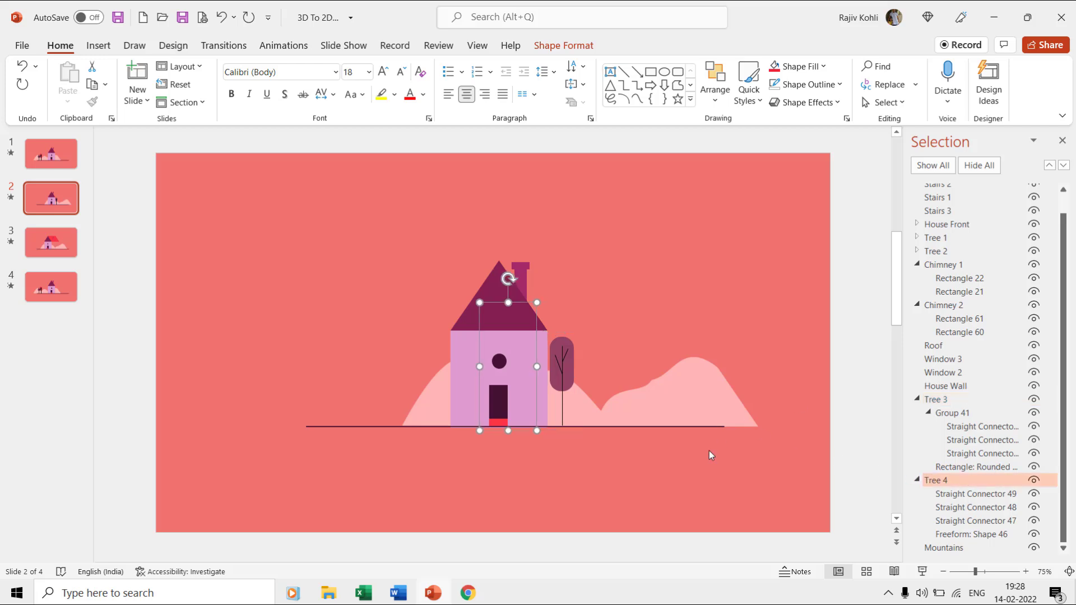
key(ctrl+z)
key(ctrl+z)
key(ctrl+z)
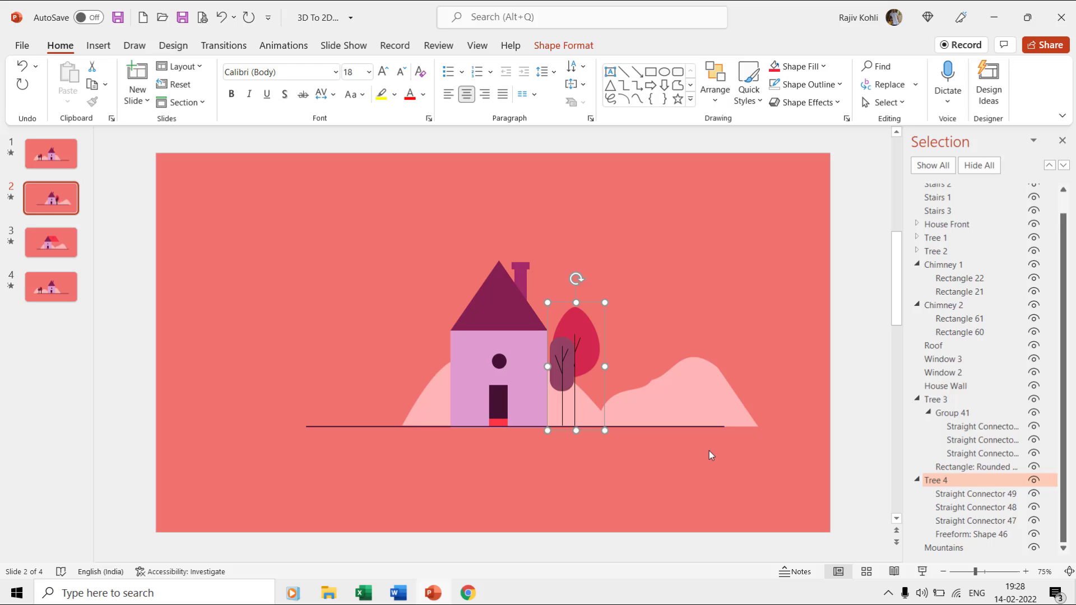
key(ctrl+z)
key(ctrl+z)
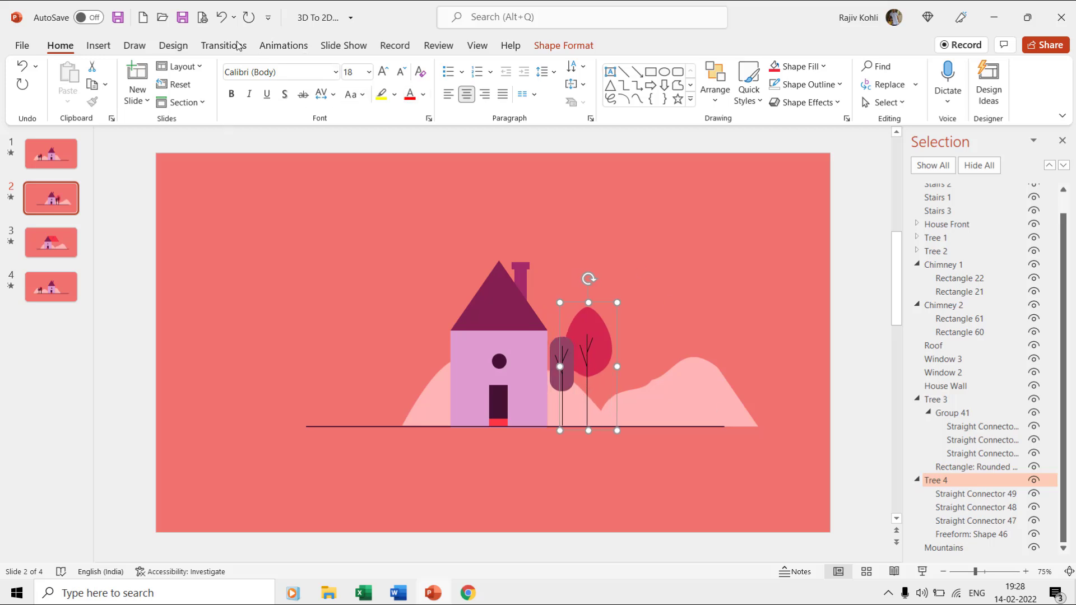
Lengthen slide 2's Morph transition duration from 00.50 to 01.00.
click(238, 45)
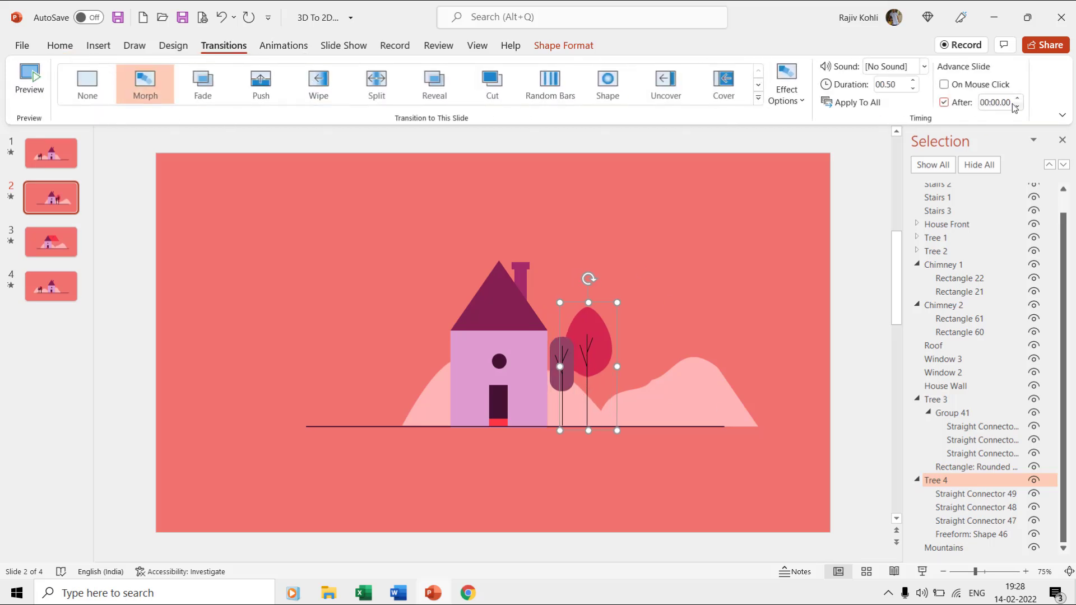
click(902, 84)
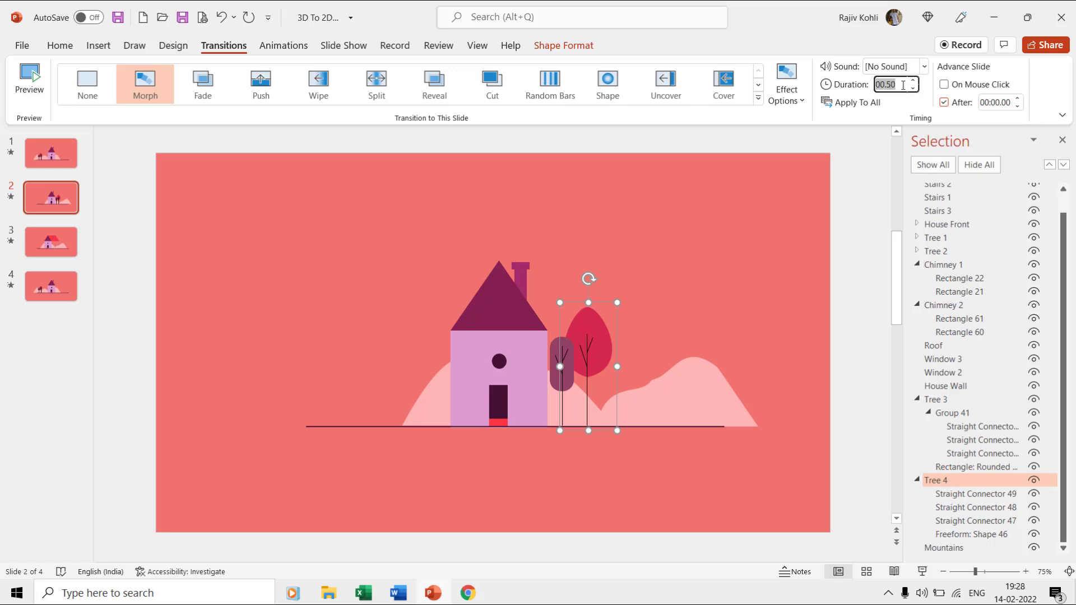
click(913, 81)
click(83, 163)
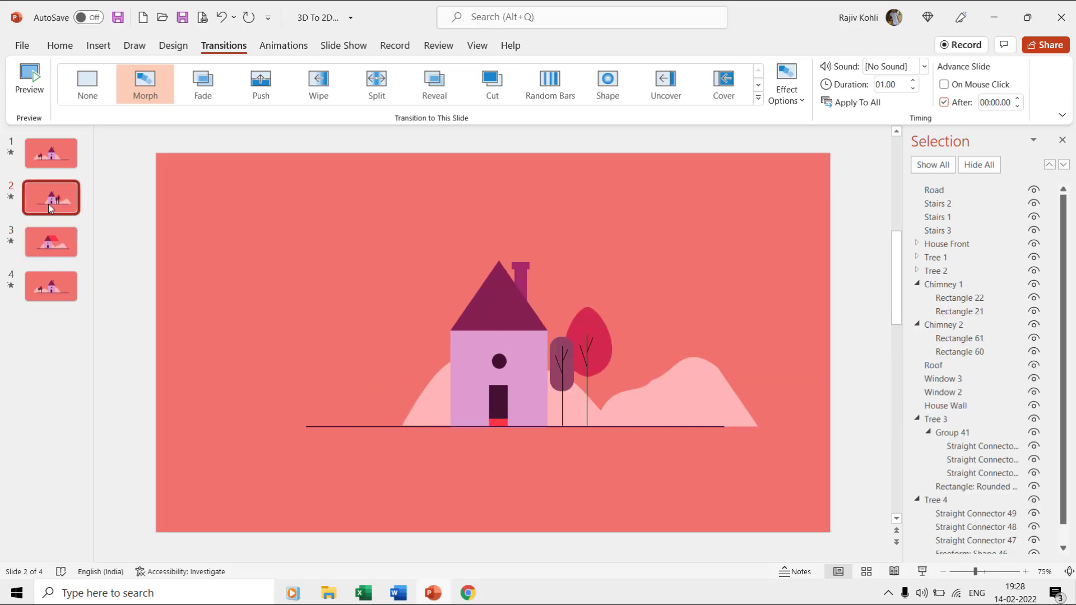
Delete the extra duplicate slide and show all of slide 2's hidden objects.
key(Delete)
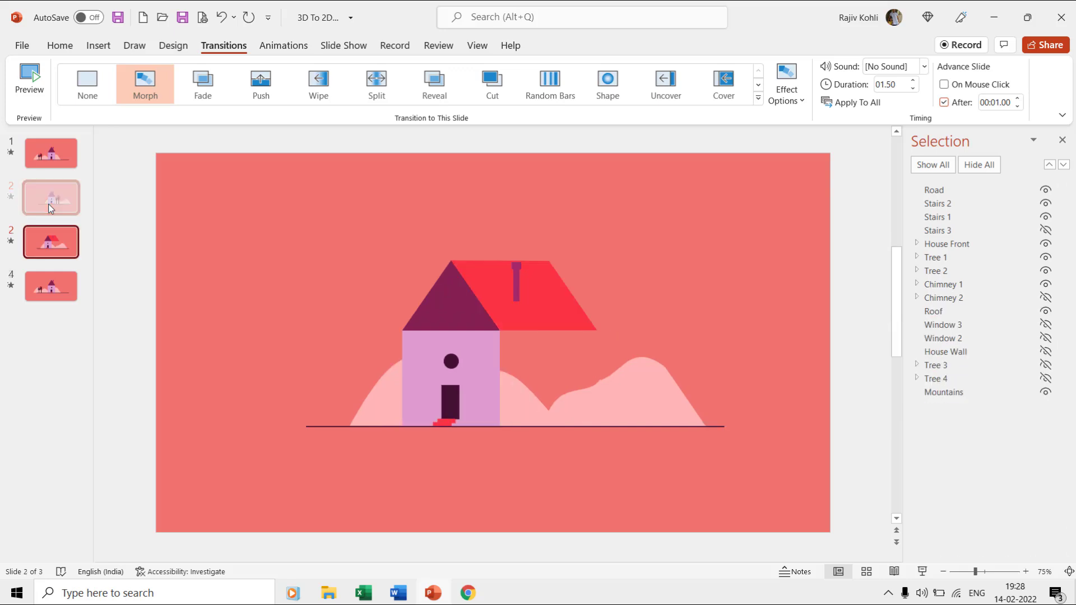
click(937, 167)
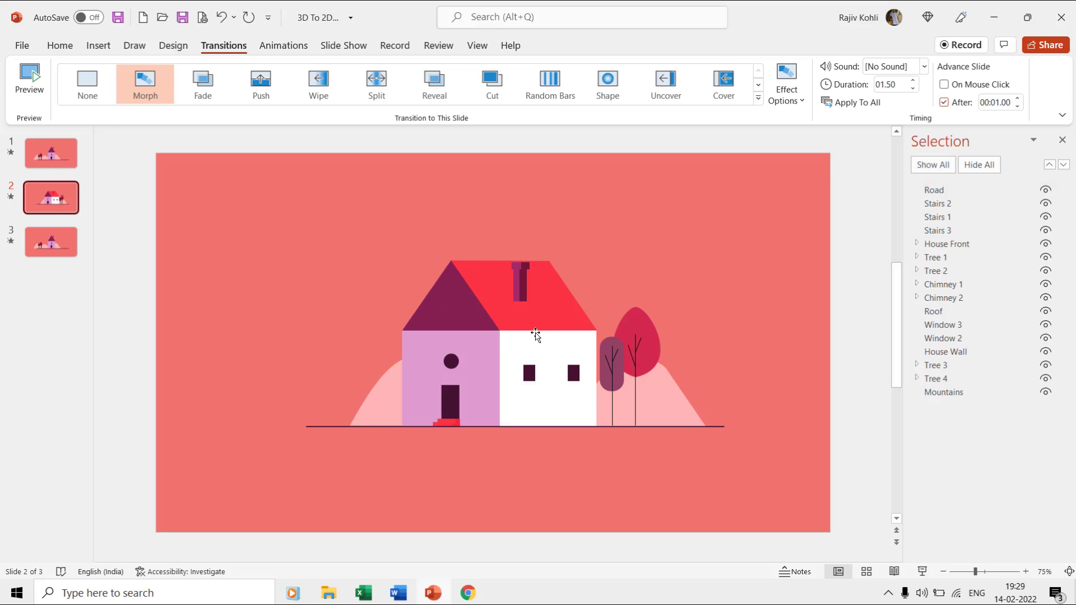
click(529, 315)
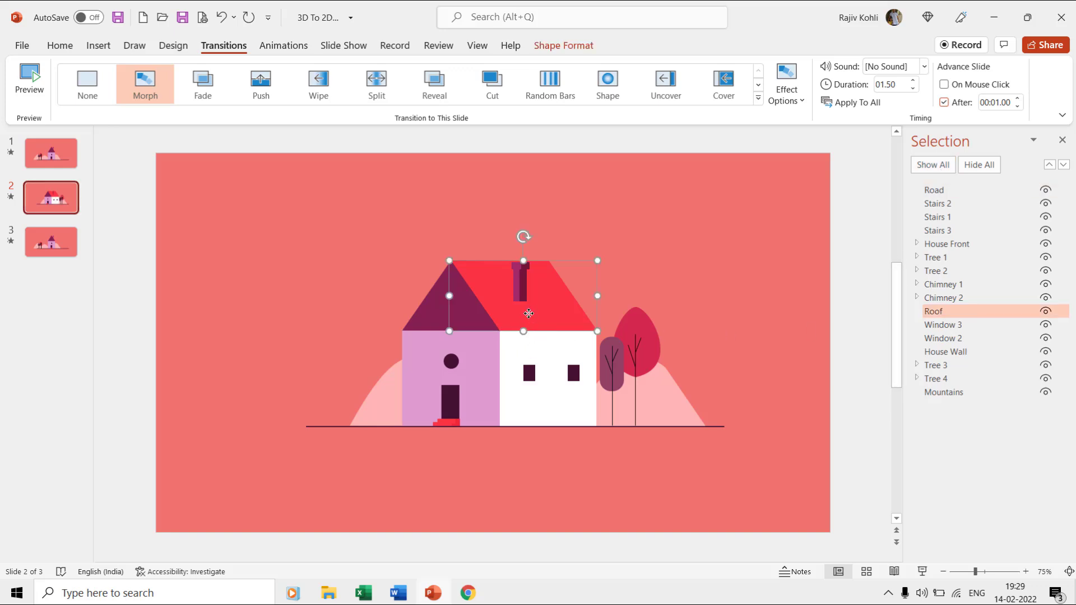
click(74, 165)
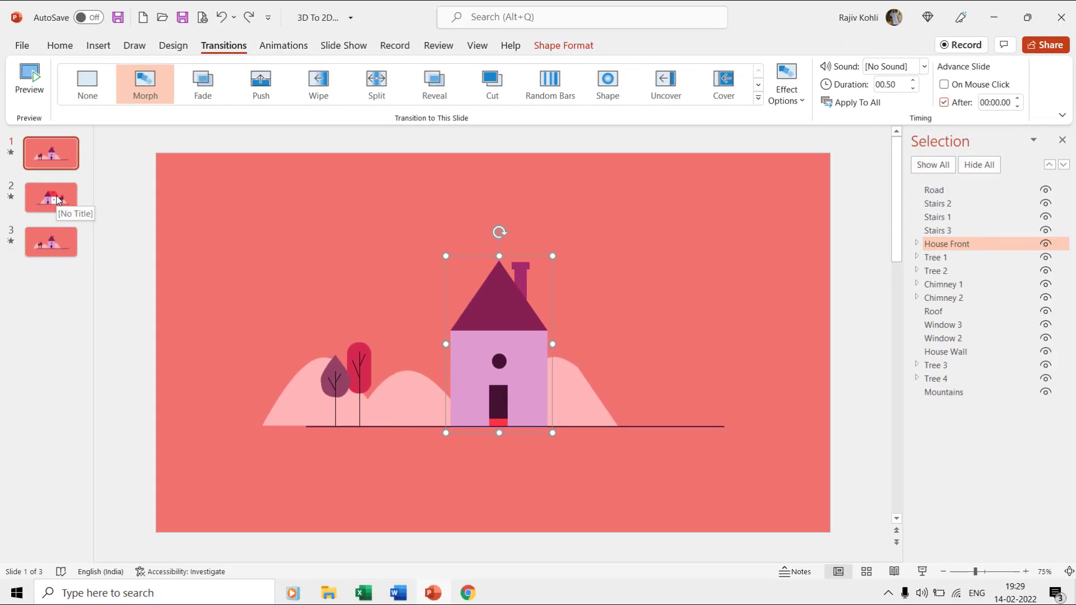
Select slide 2's red Roof shape for shape formatting.
click(51, 198)
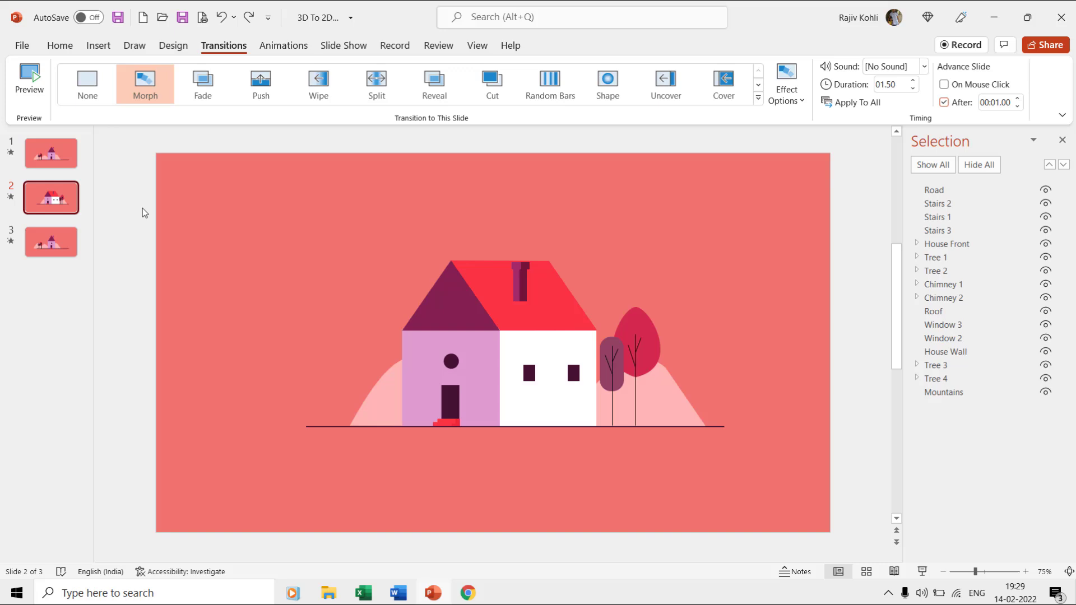
click(453, 309)
click(556, 308)
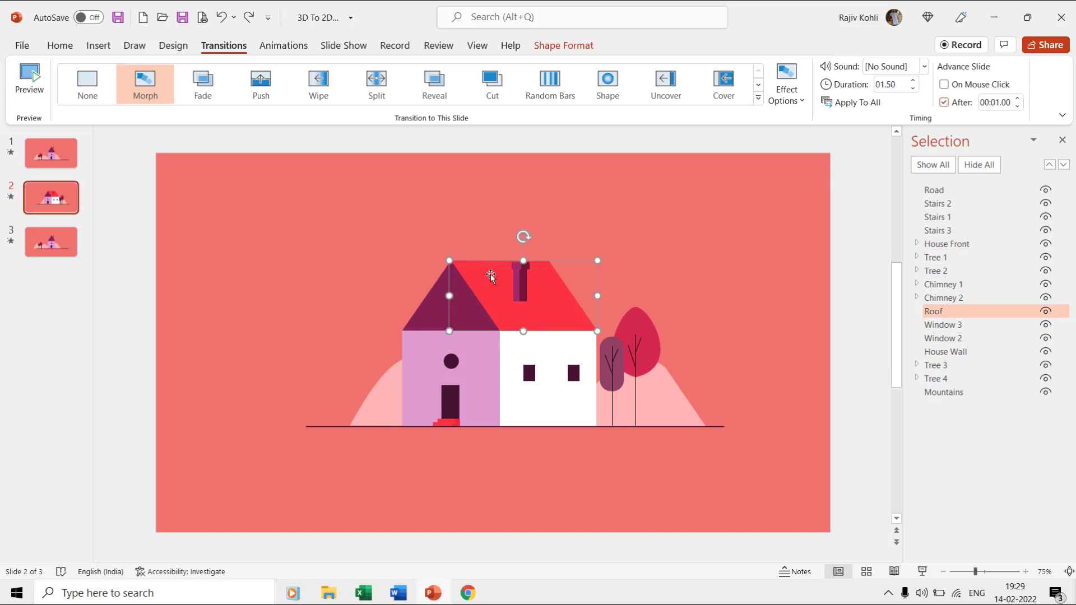
click(567, 45)
Turn on Edit Points for the roof and drag the vertex at the gable's base.
click(145, 66)
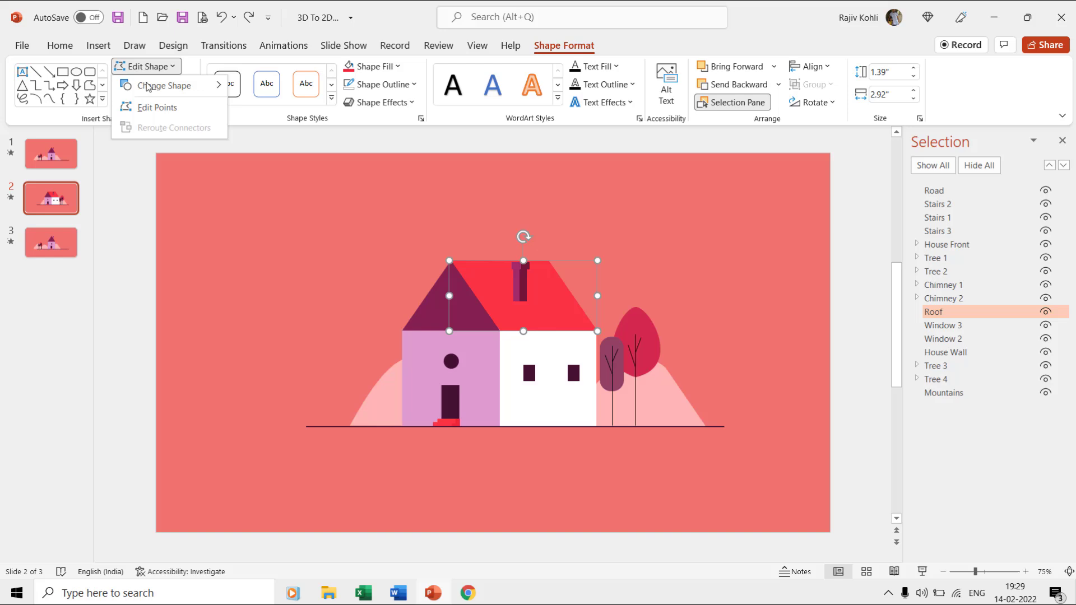
click(150, 110)
scroll(620, 328, up, 7)
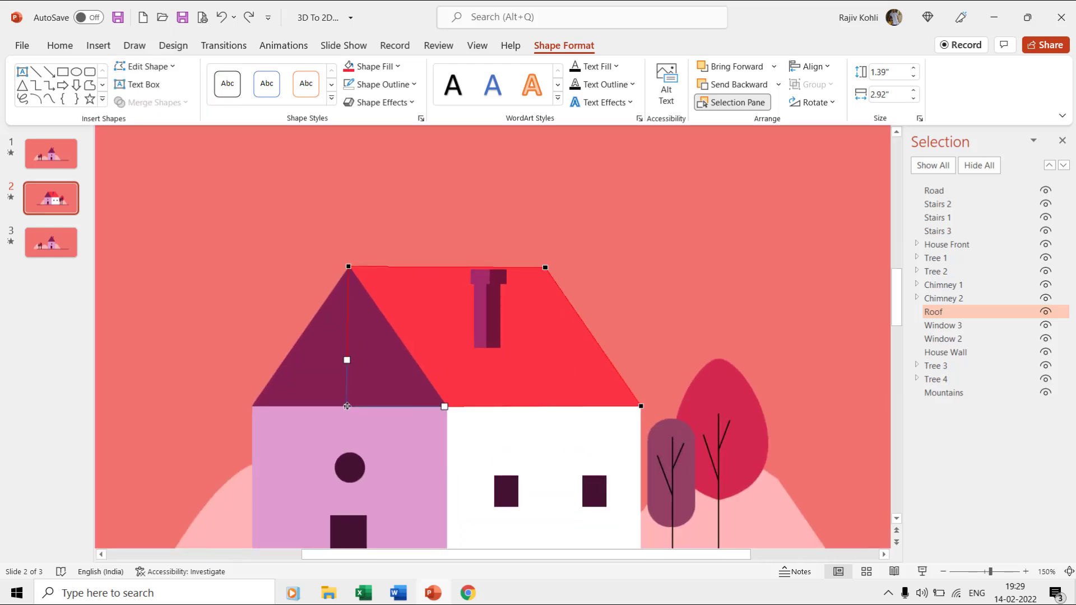
mouse_move(346, 406)
mouse_down()
mouse_move(414, 405)
mouse_move(346, 406)
mouse_up()
In Chrome's Morph tips page, highlight the advice on matching edit points between before and after shapes.
click(467, 592)
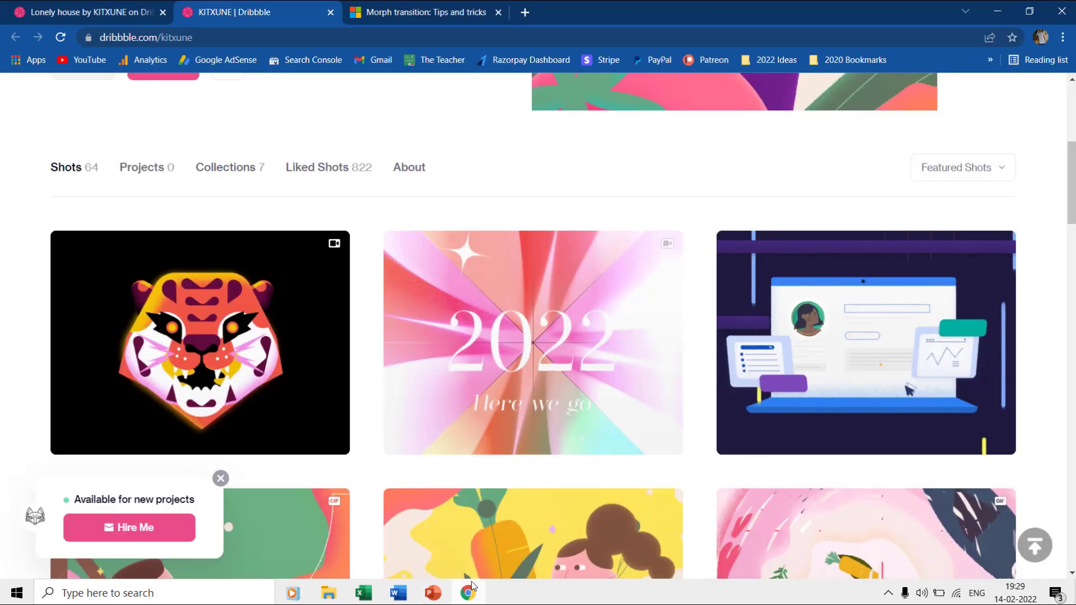
click(405, 11)
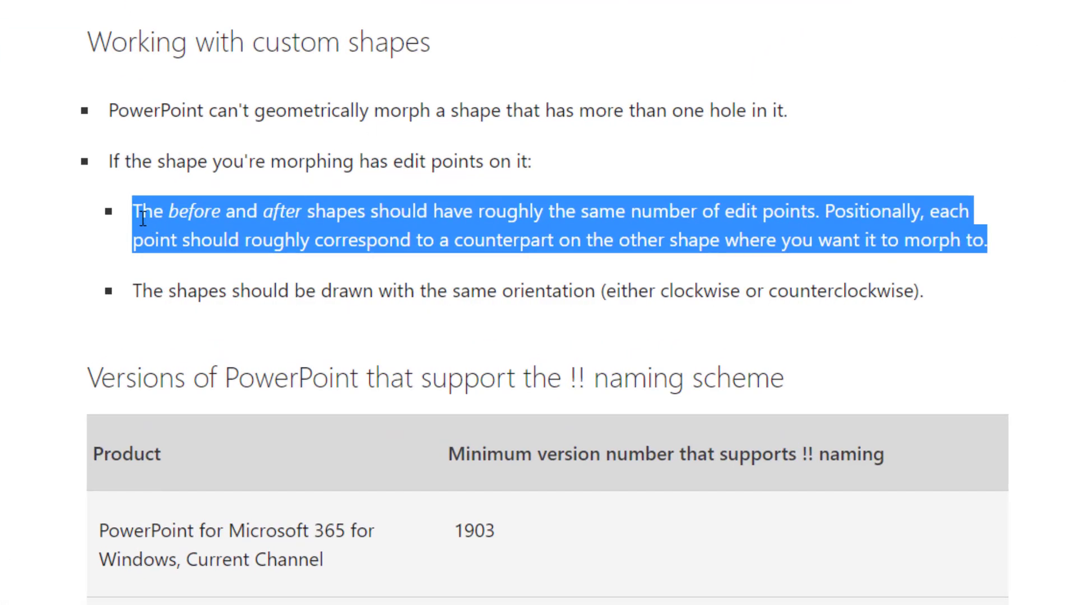
click(139, 214)
drag(137, 214, 983, 240)
On slide 2, trial-move a red step right of the stairs, then undo it.
click(433, 593)
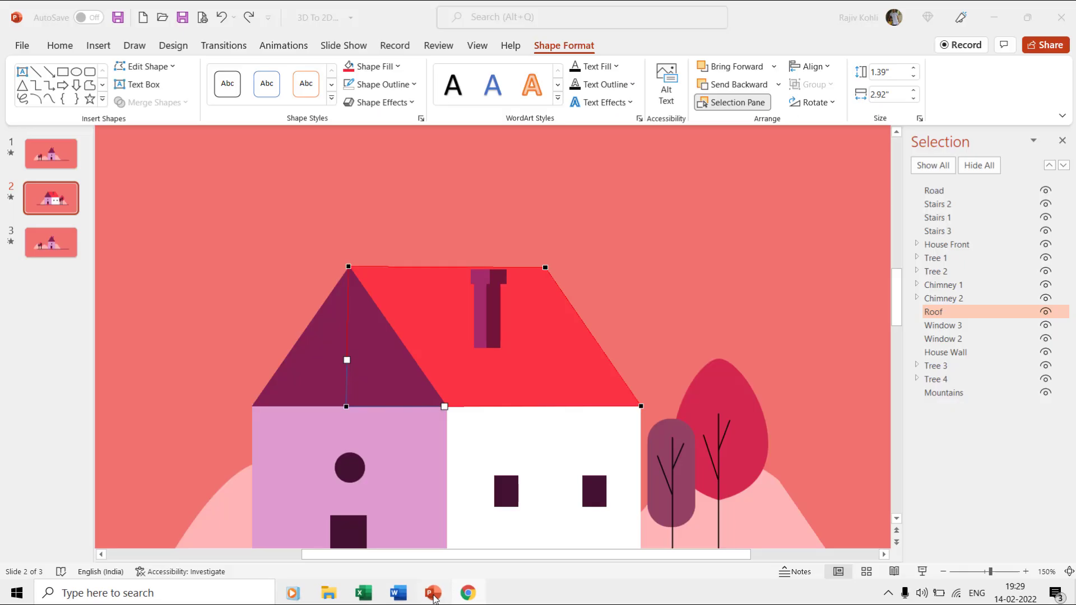
scroll(306, 334, down, 5)
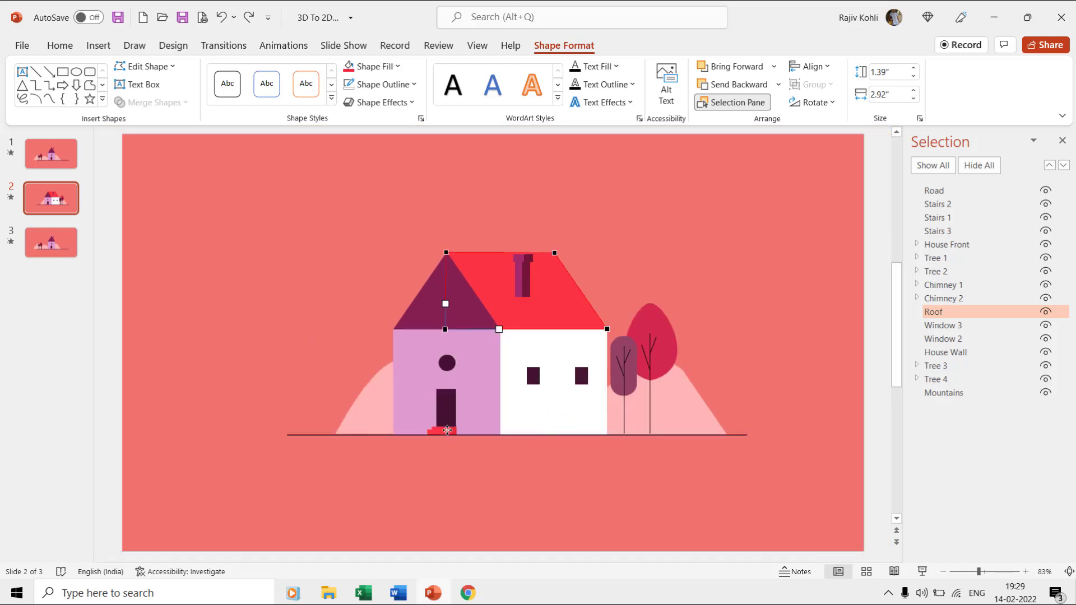
click(465, 434)
click(452, 431)
scroll(473, 439, up, 8)
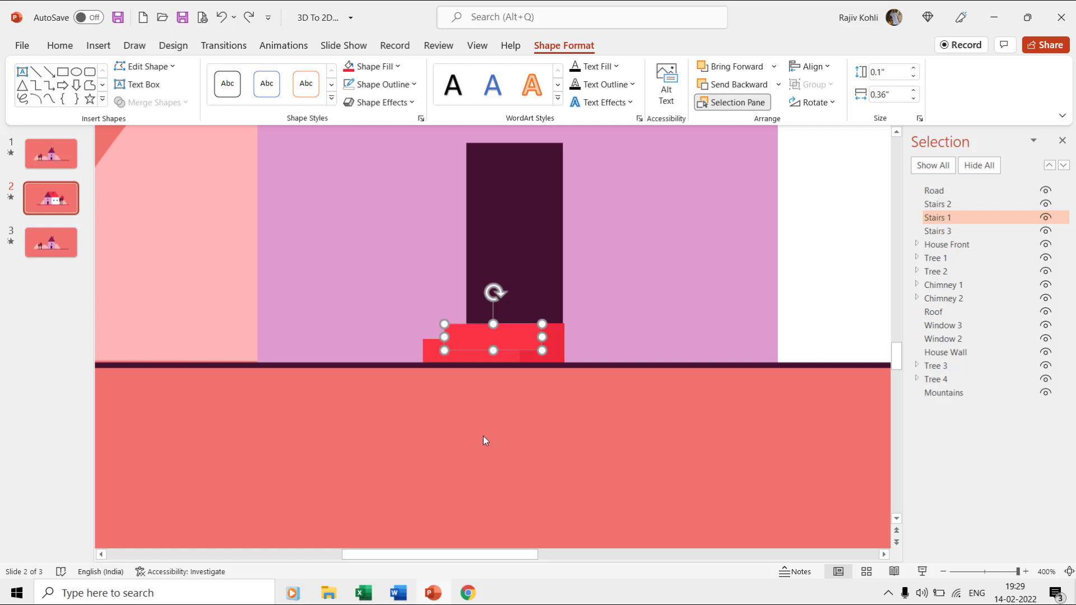
click(550, 342)
drag(550, 343, 666, 347)
key(ctrl+z)
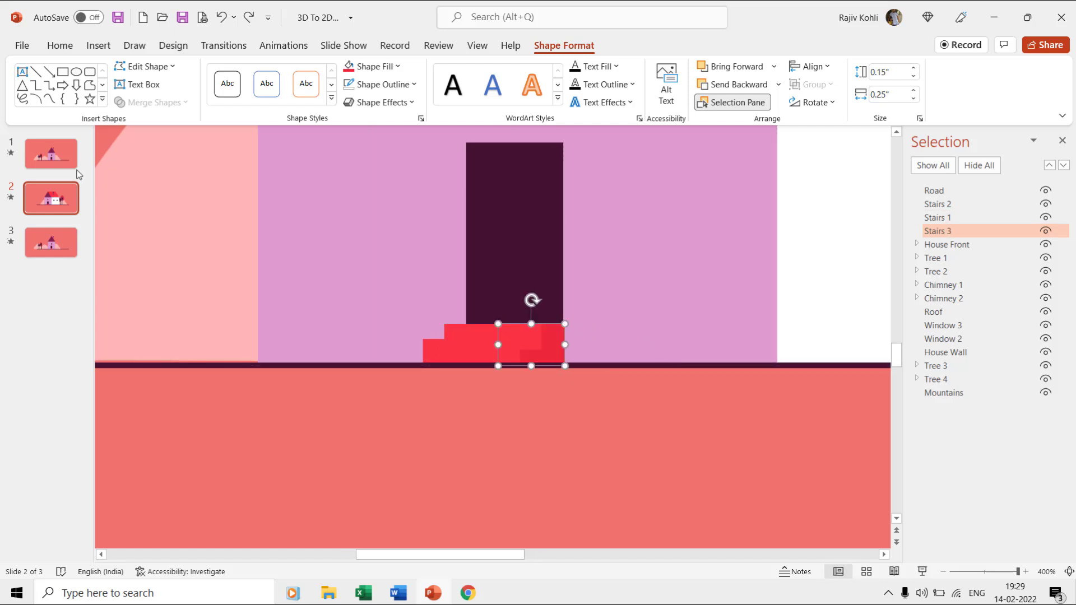
On slide 1, trial-move both red steps left away from the door, then undo.
click(51, 154)
click(781, 327)
drag(781, 327, 588, 334)
drag(789, 351, 556, 352)
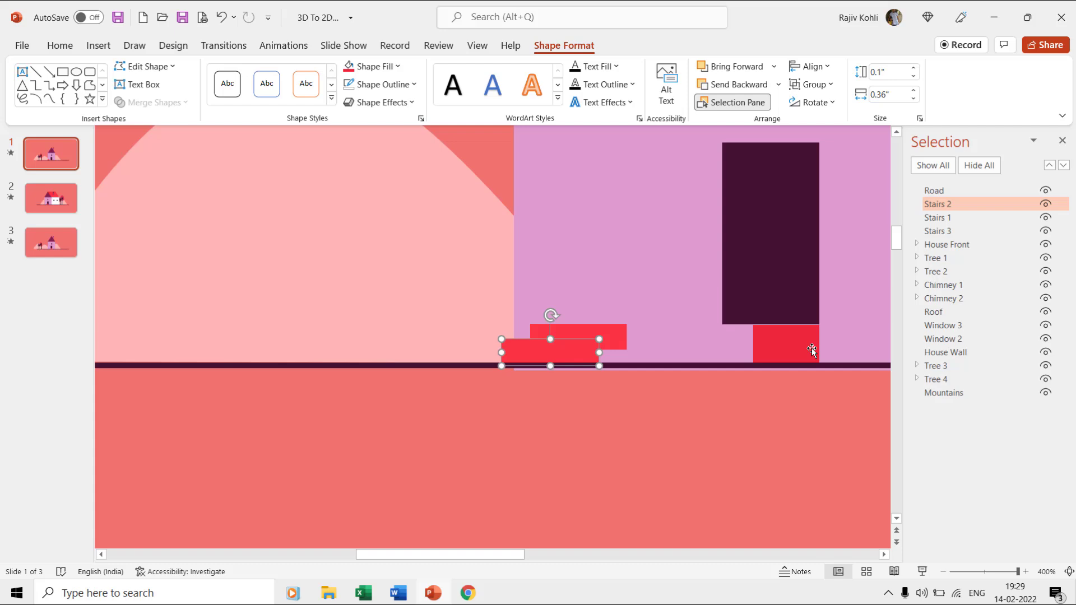
key(ctrl+z)
key(ctrl+z)
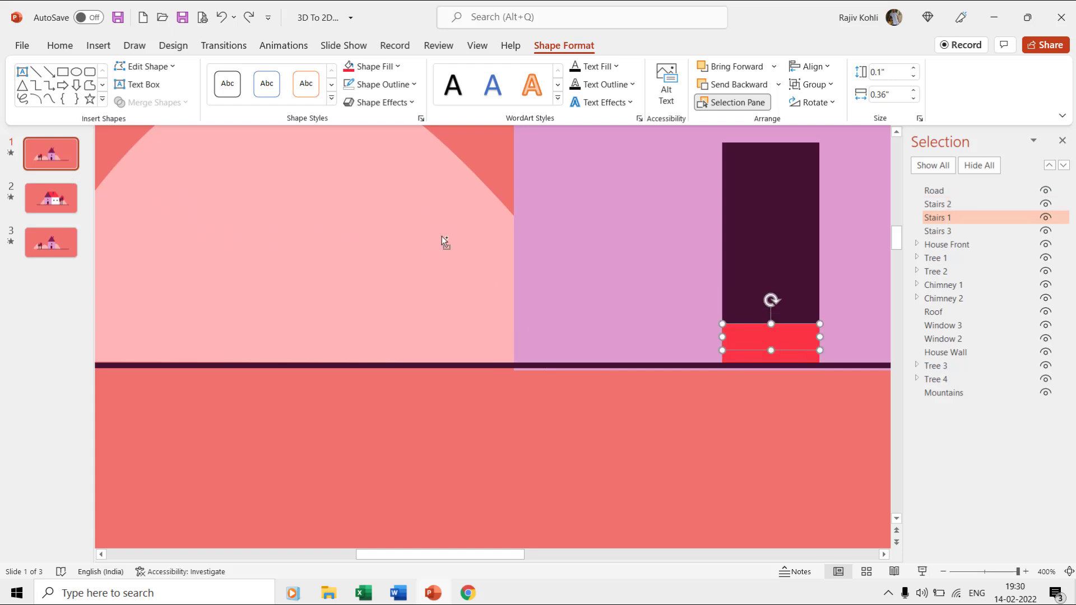
scroll(441, 240, down, 5)
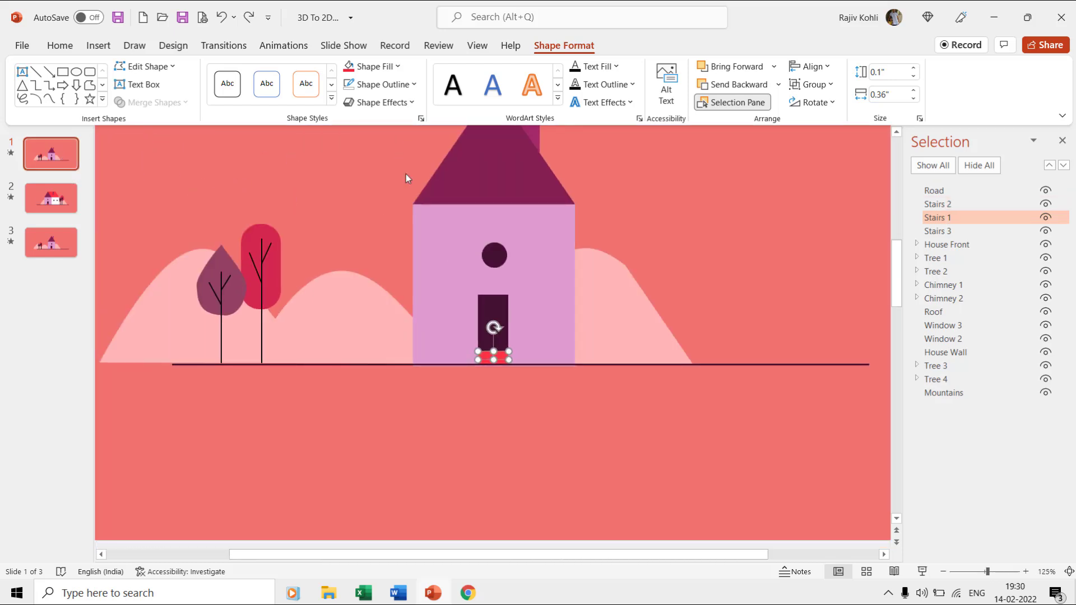
Move slide 1's front chimney to the right of the darker chimney.
click(540, 138)
scroll(583, 196, up, 5)
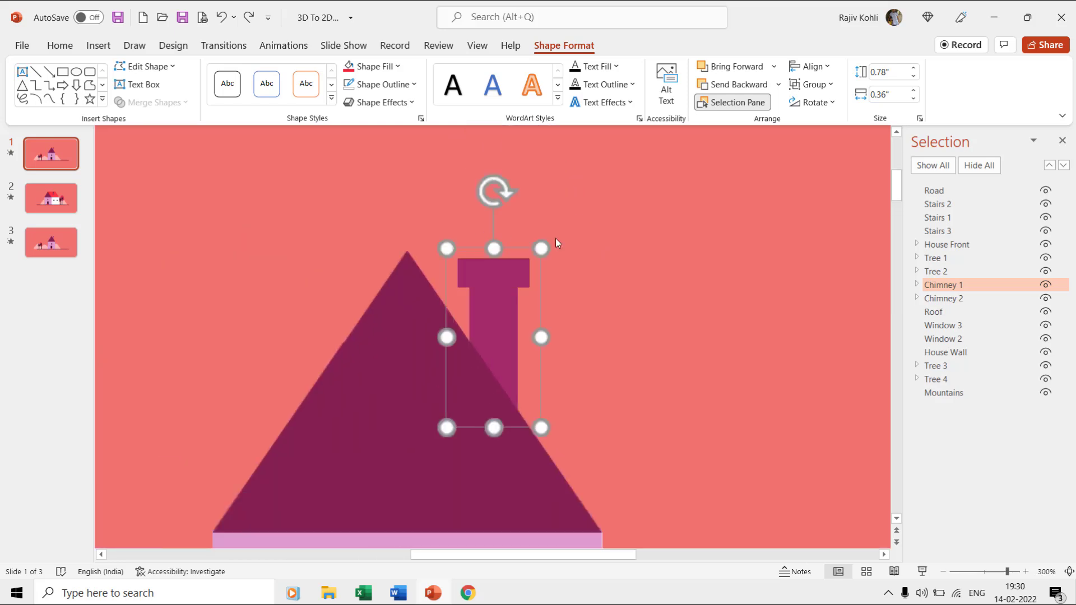
drag(501, 289, 616, 296)
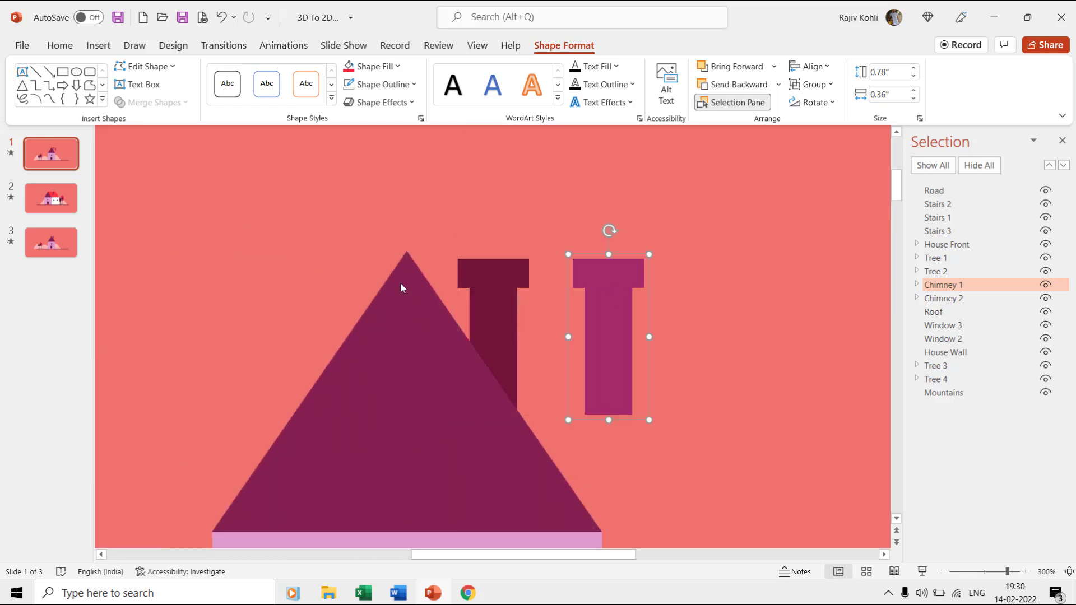
Widen slide 2's front chimney (Chimney 1) slightly, to 0.21 inches.
click(34, 200)
click(509, 313)
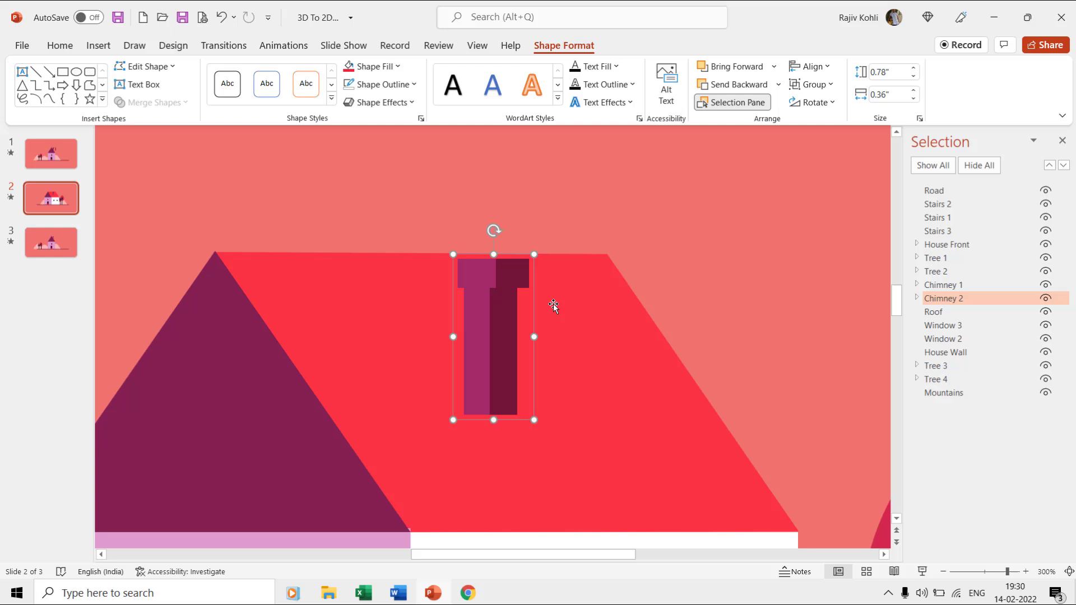
click(482, 313)
mouse_move(500, 336)
mouse_down()
mouse_move(523, 336)
mouse_move(501, 336)
mouse_up()
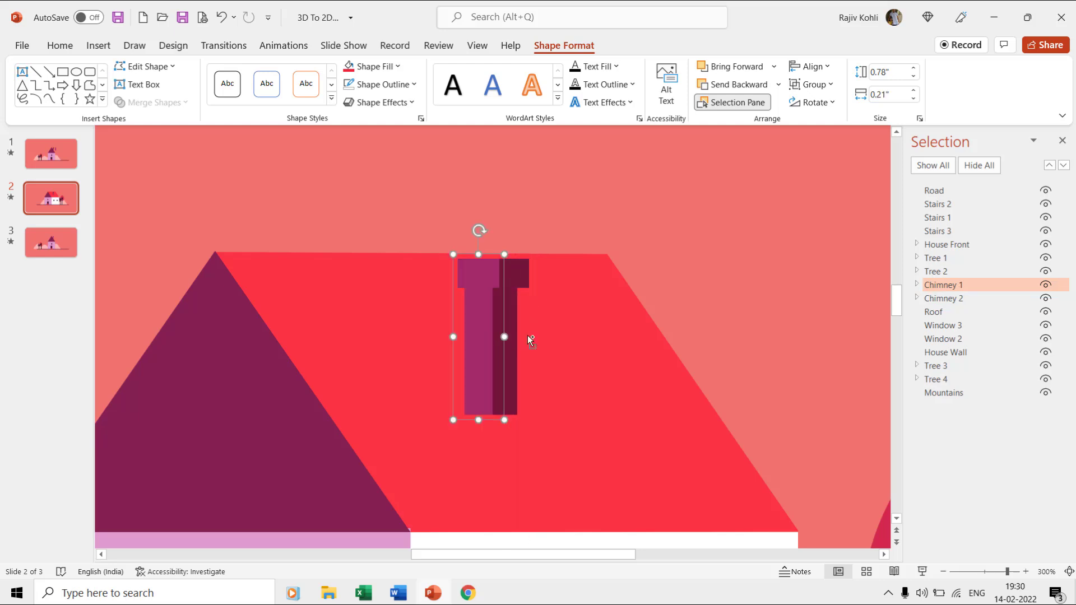
click(51, 198)
scroll(372, 346, down, 10)
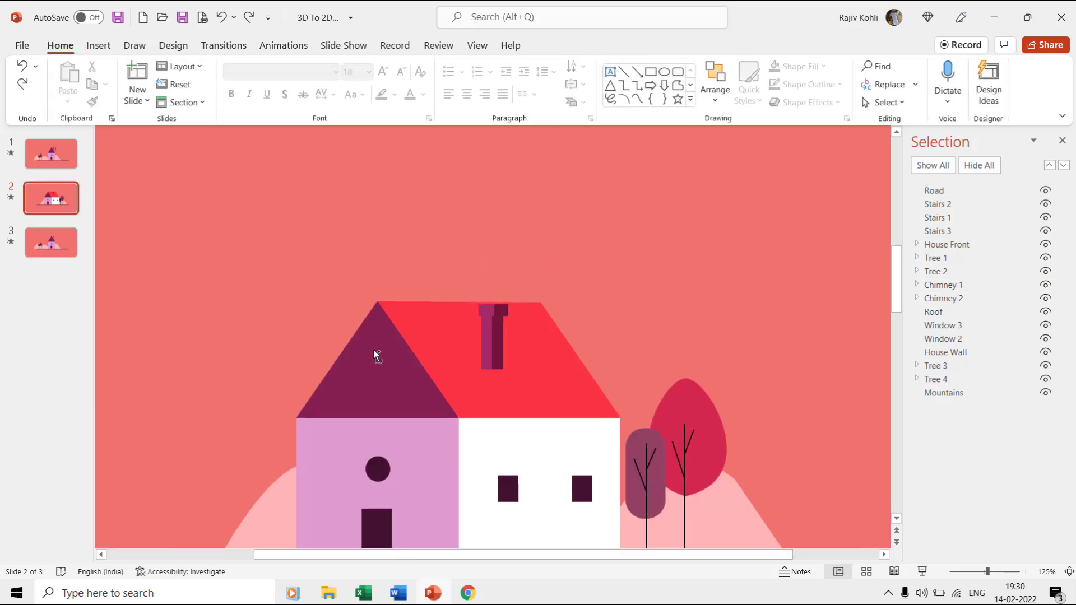
On slide 1, test moving the house front left, then undo and clear the selection.
click(505, 427)
key(Page_Up)
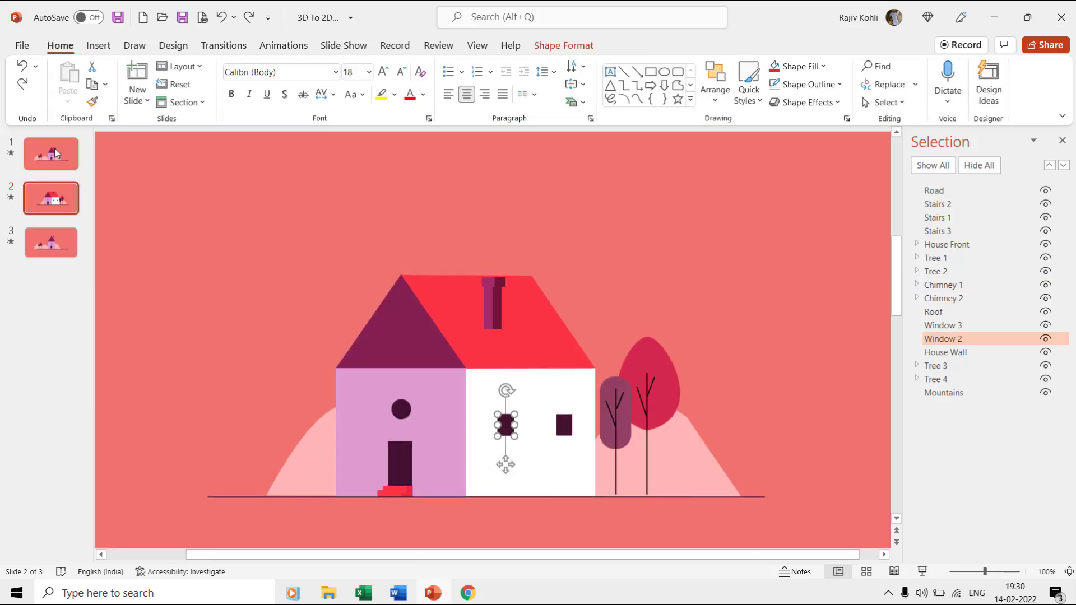
click(487, 413)
drag(487, 413, 353, 410)
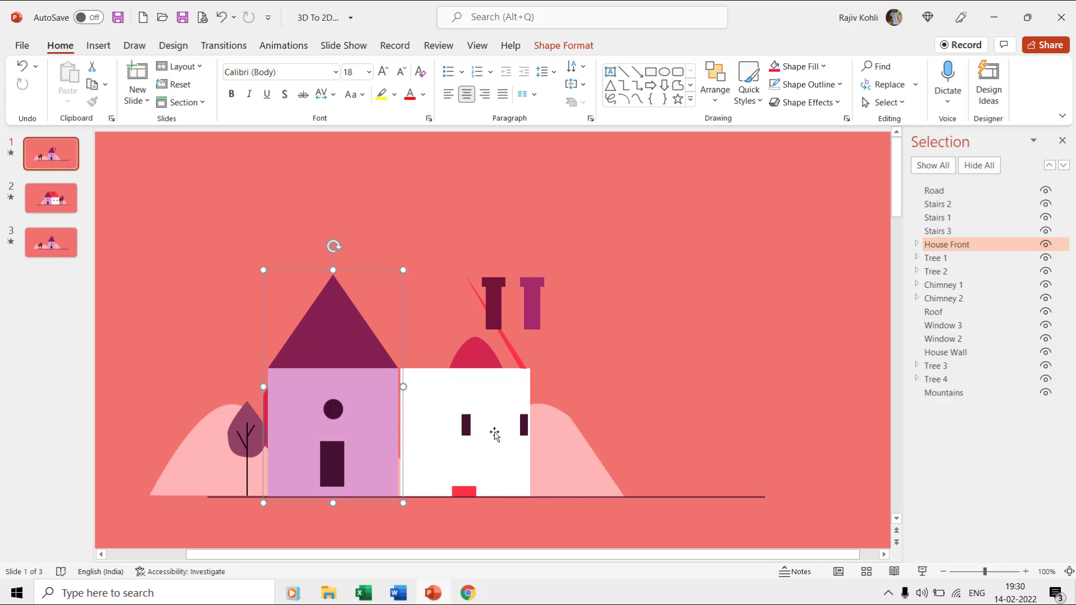
click(466, 429)
click(523, 426)
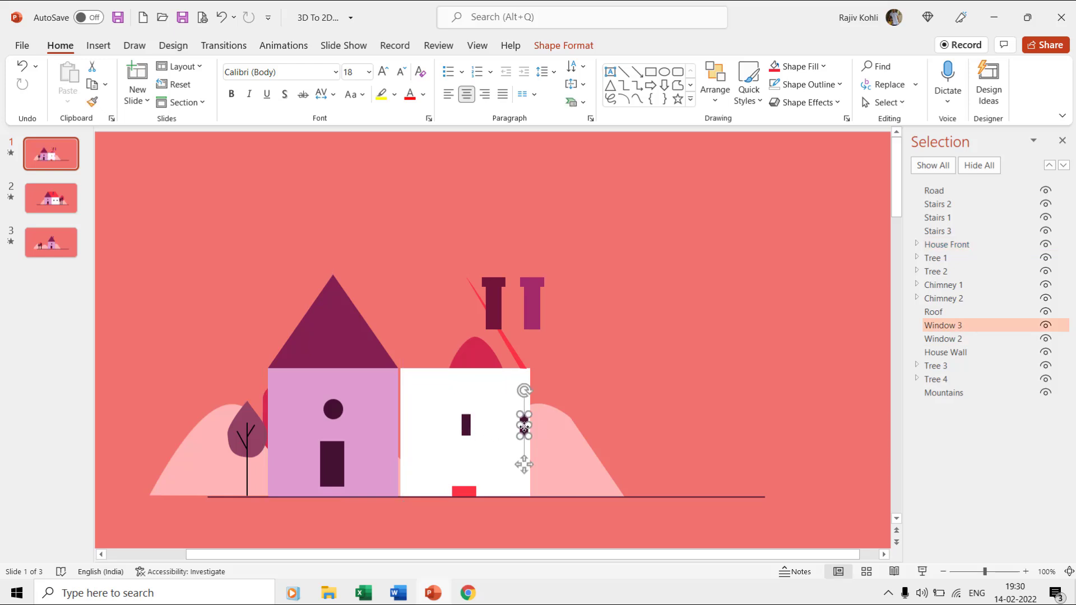
key(ctrl+z)
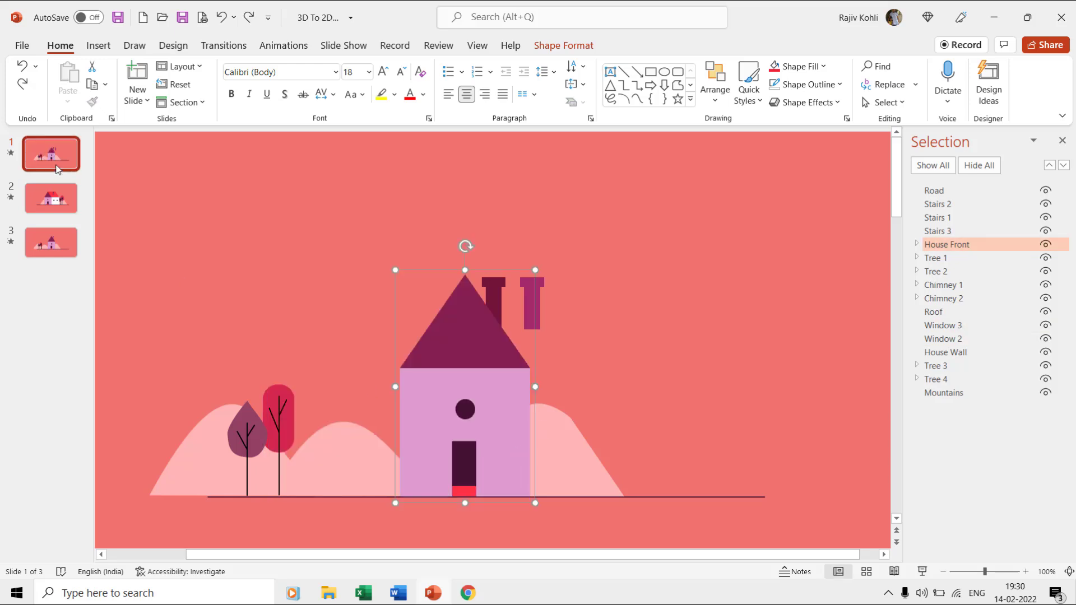
click(370, 386)
Apply Morph to slide 1 and give slide 2 a 01.50 duration, advancing after 00:01.00.
click(217, 46)
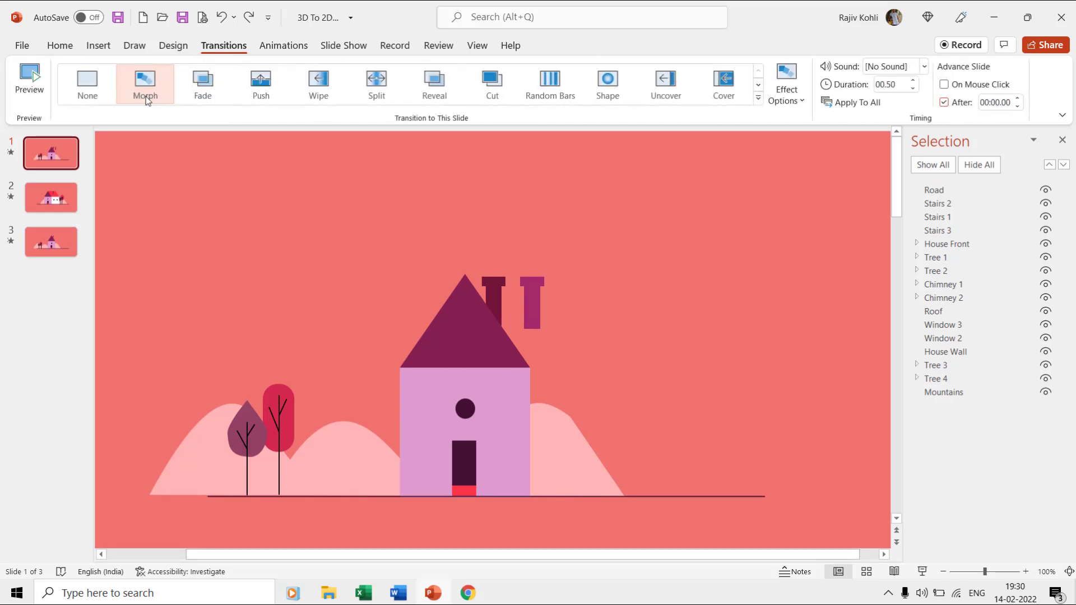
click(902, 85)
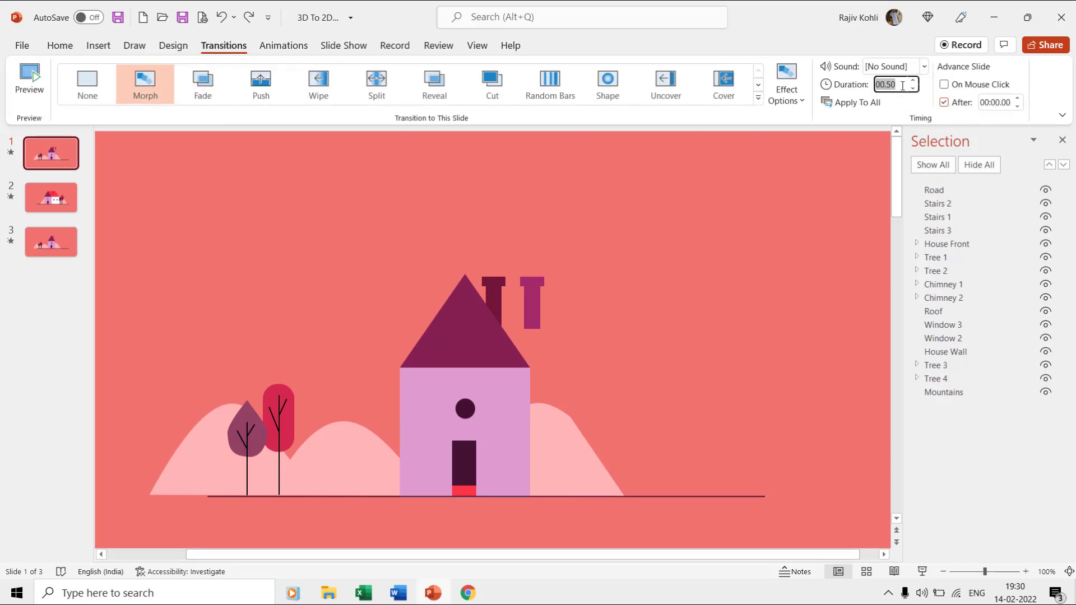
click(1009, 102)
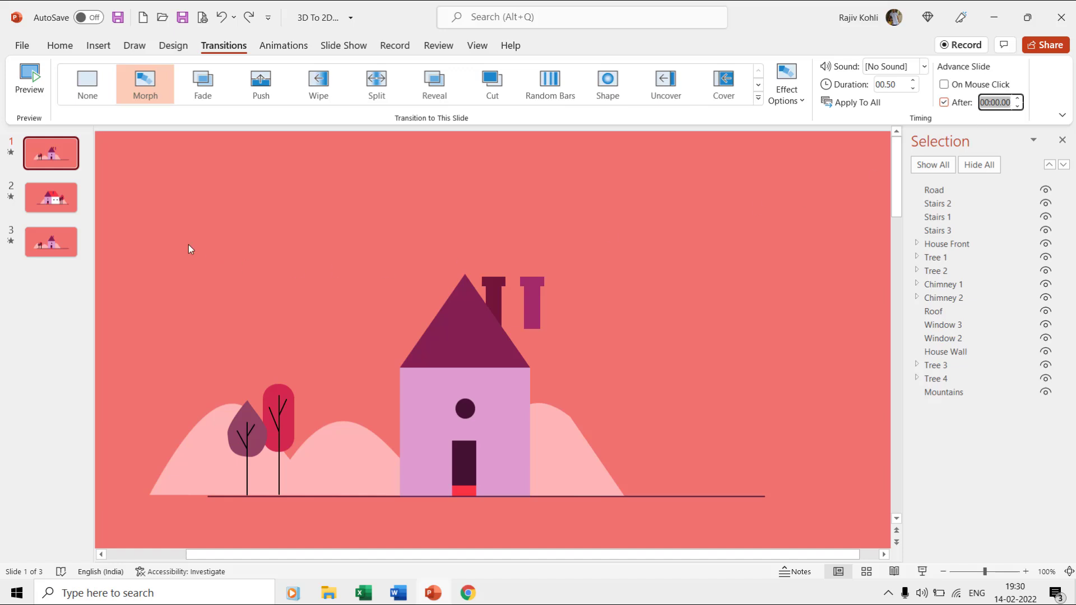
click(54, 204)
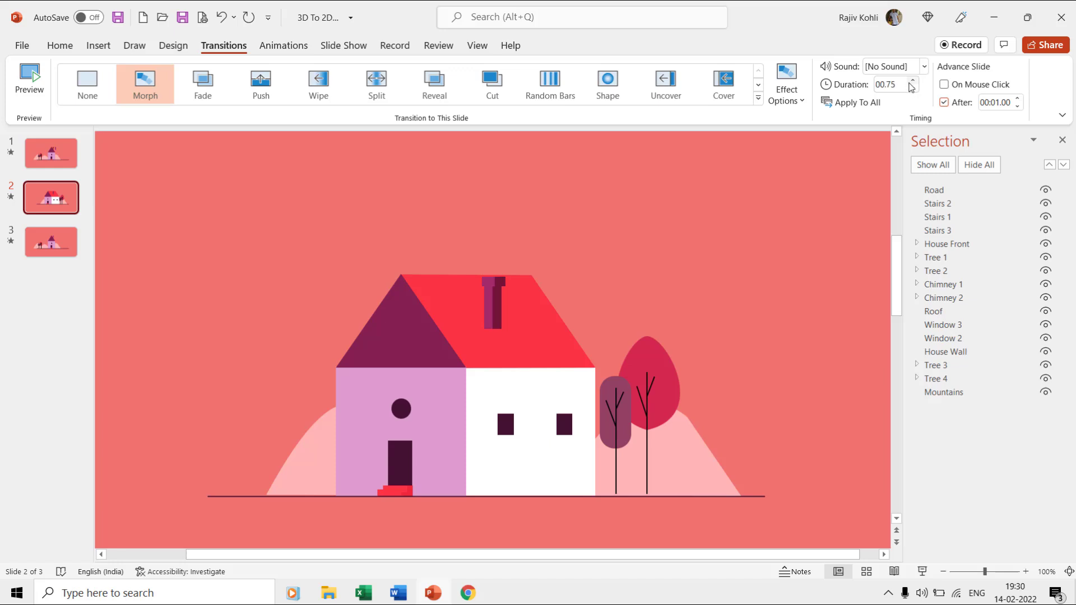
click(992, 102)
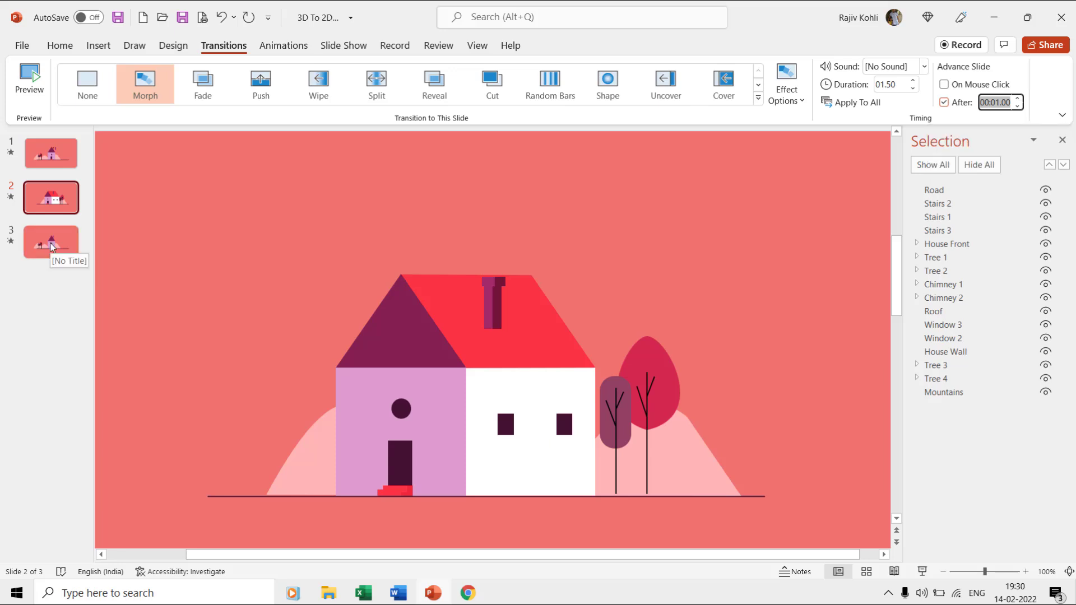
Set up the slide show to loop continuously until Esc.
click(344, 45)
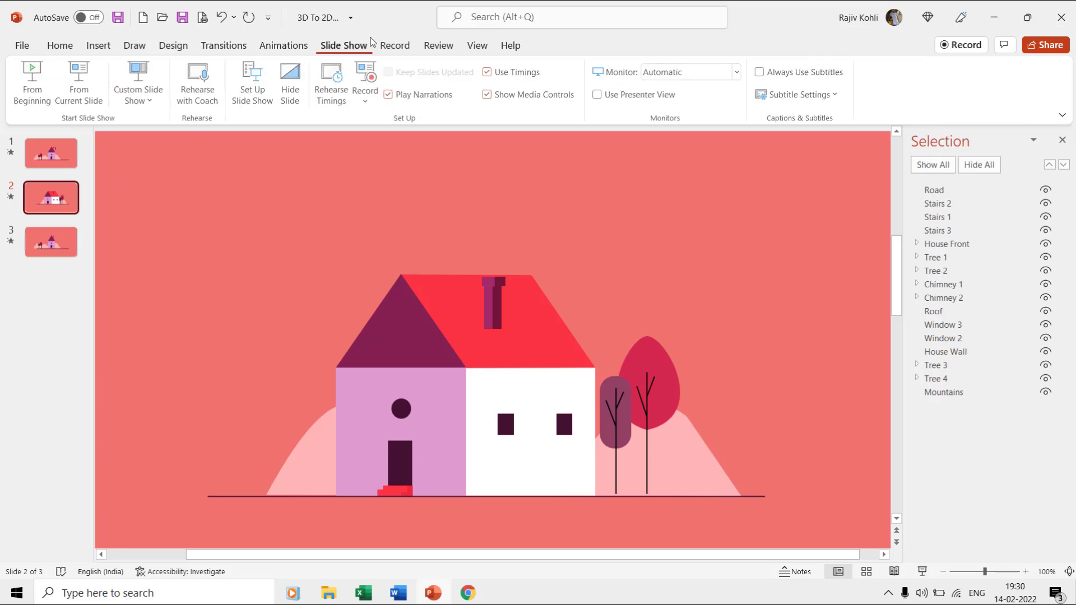
click(236, 106)
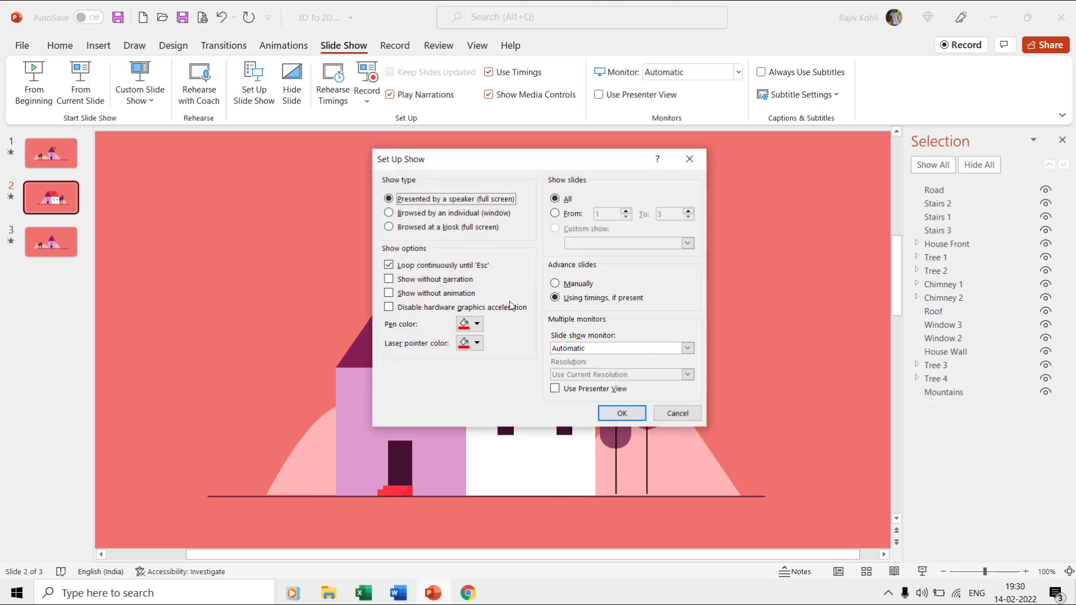
key(Tab)
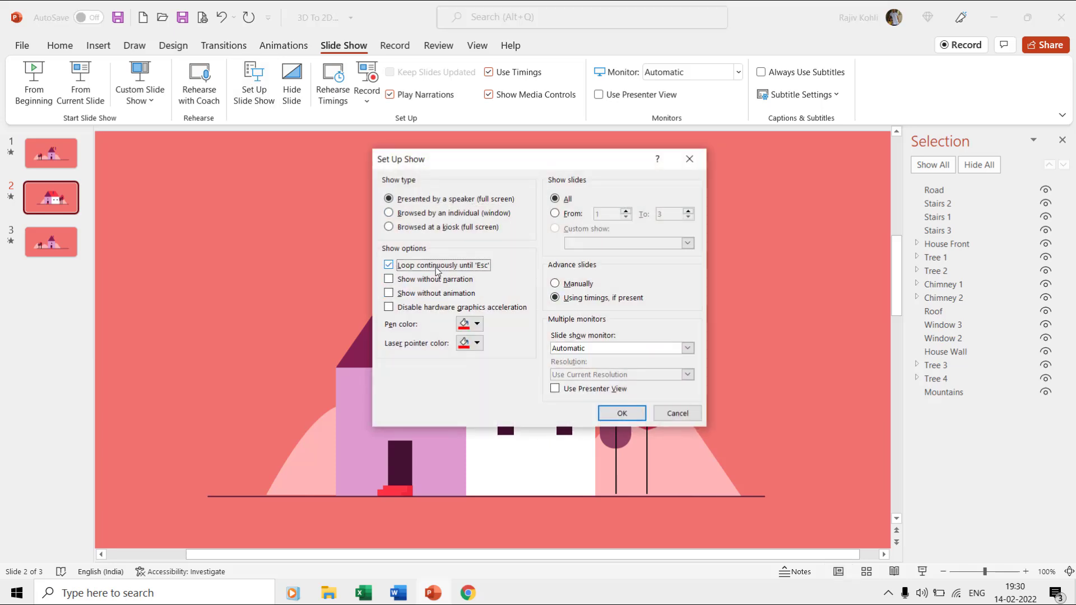
key(Return)
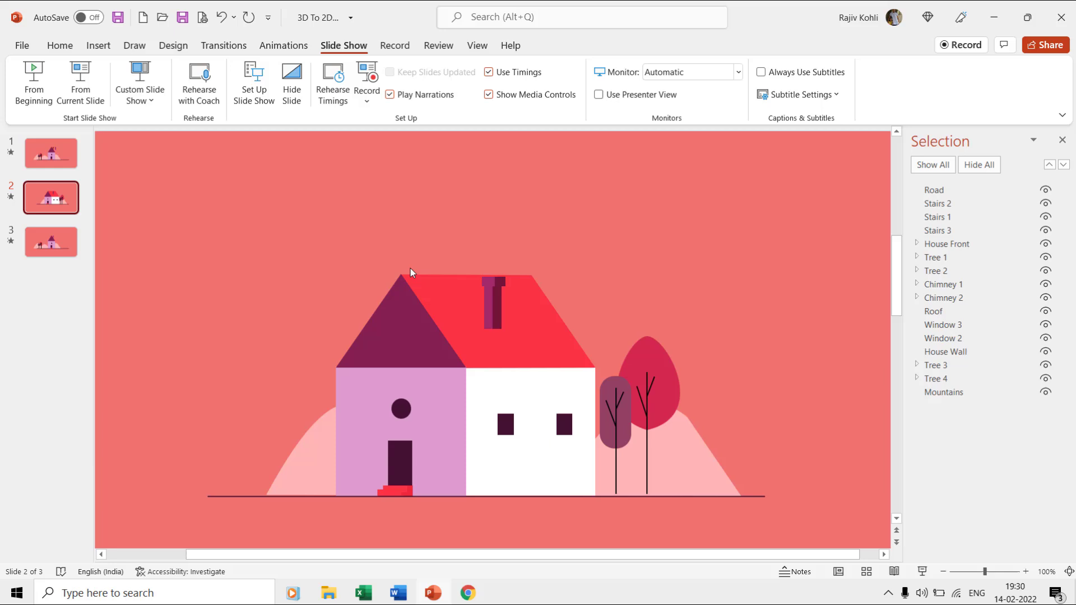
Hide slide 3 from the show, then unhide it again.
click(55, 246)
right_click(56, 245)
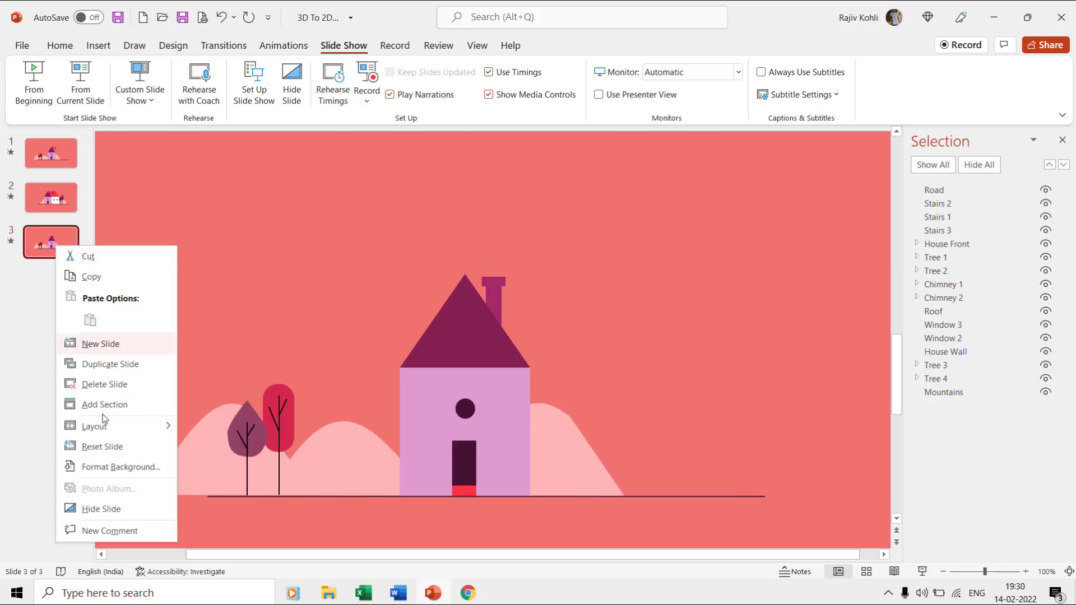
click(99, 507)
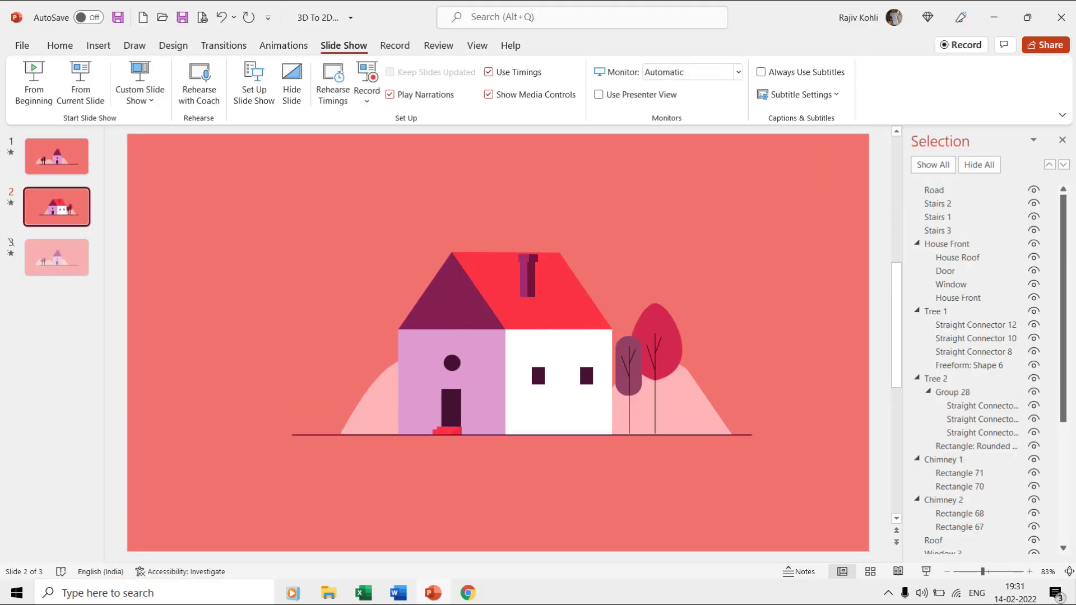
right_click(53, 260)
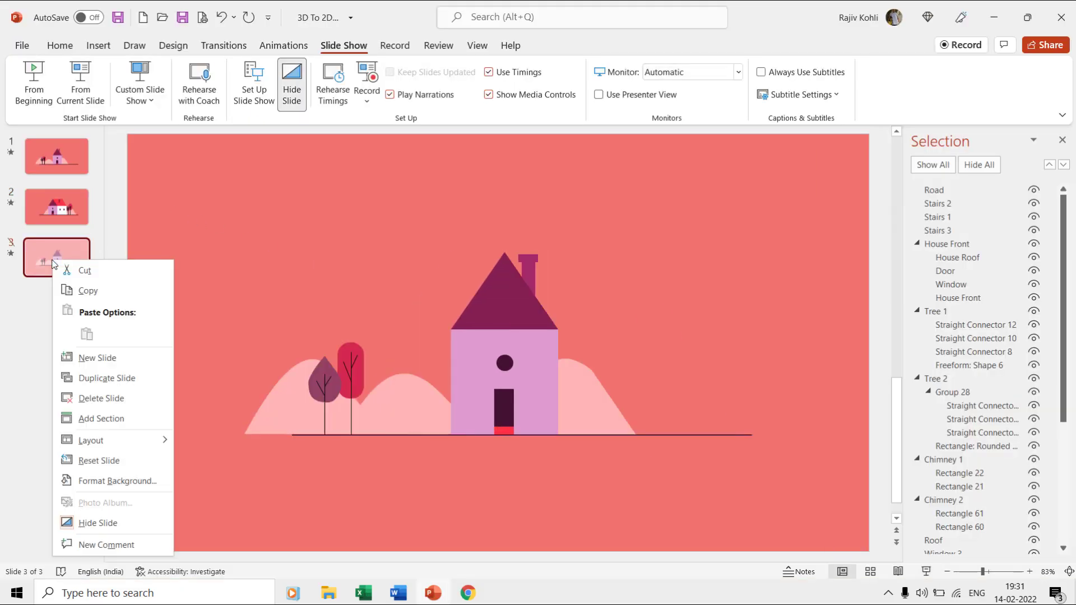
click(95, 523)
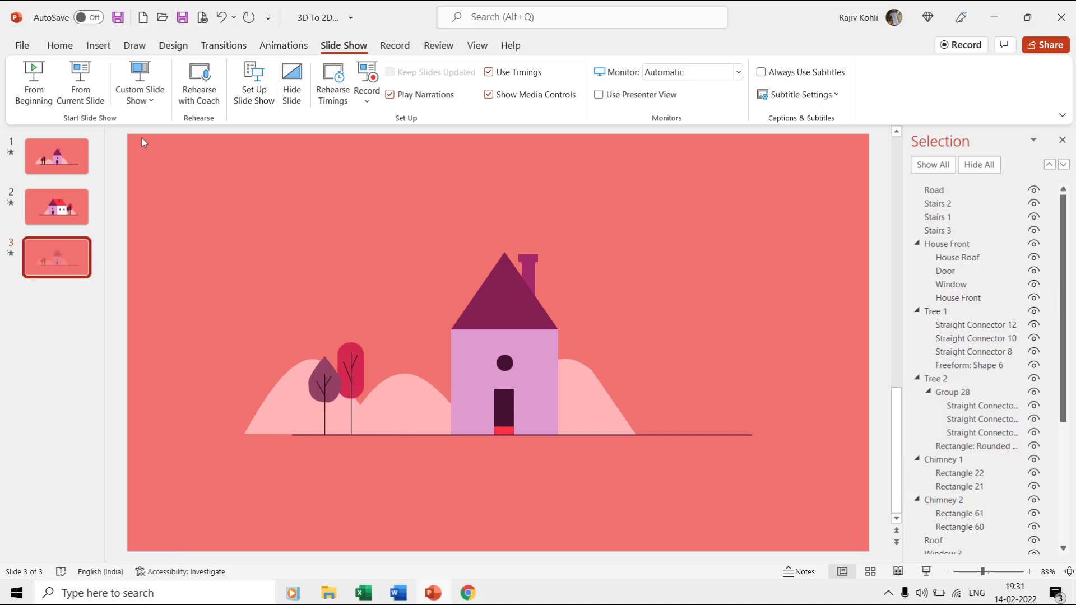
click(227, 46)
Preview slide 3's Morph, check 01.50 duration and 00:00.00 advance, then return to slide 1.
click(143, 83)
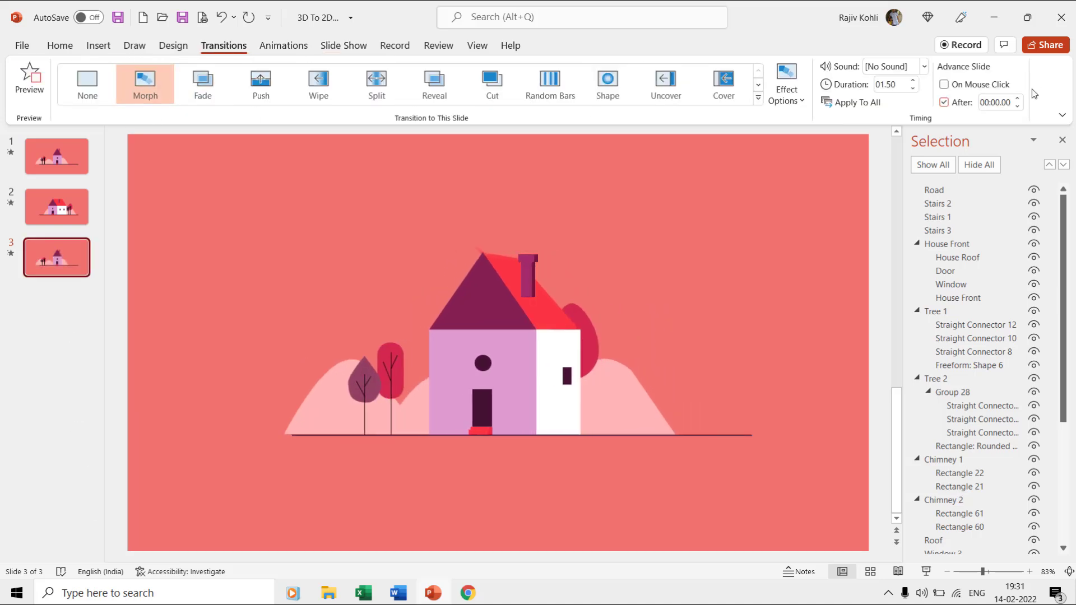
click(898, 85)
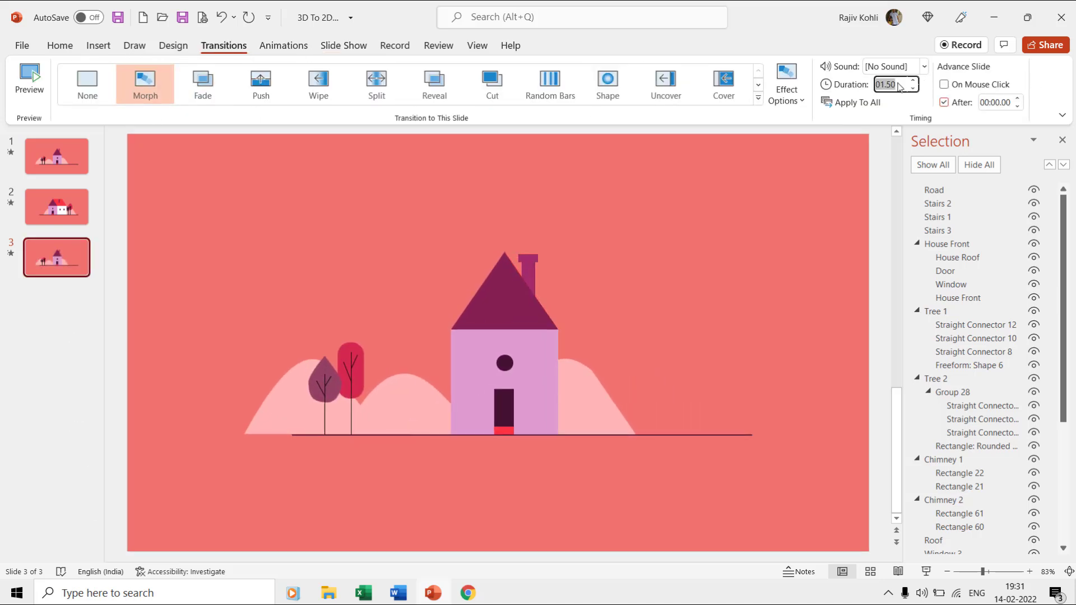
click(1007, 102)
click(56, 155)
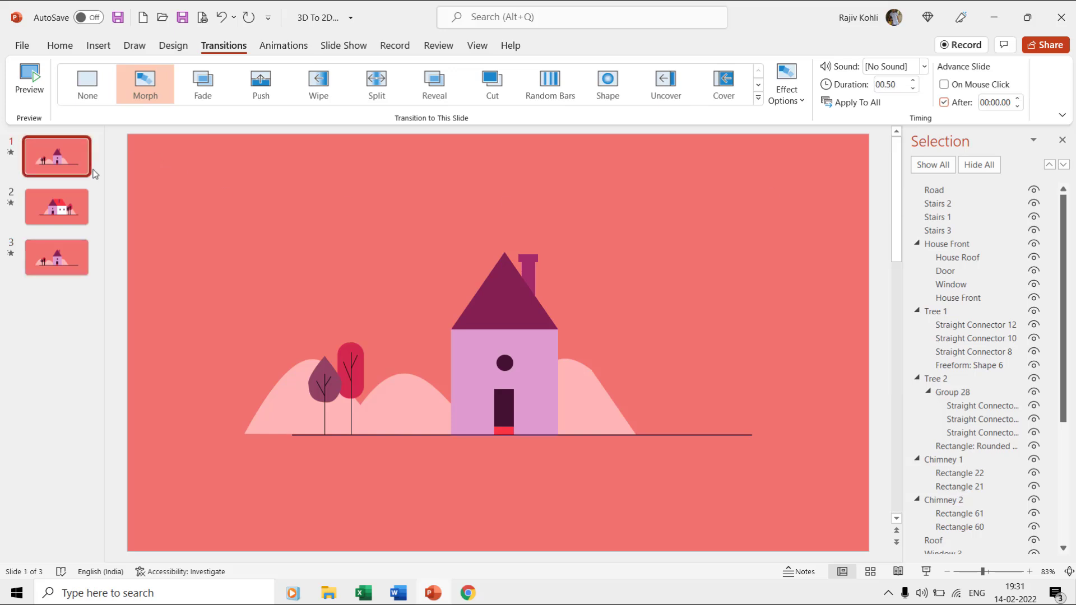